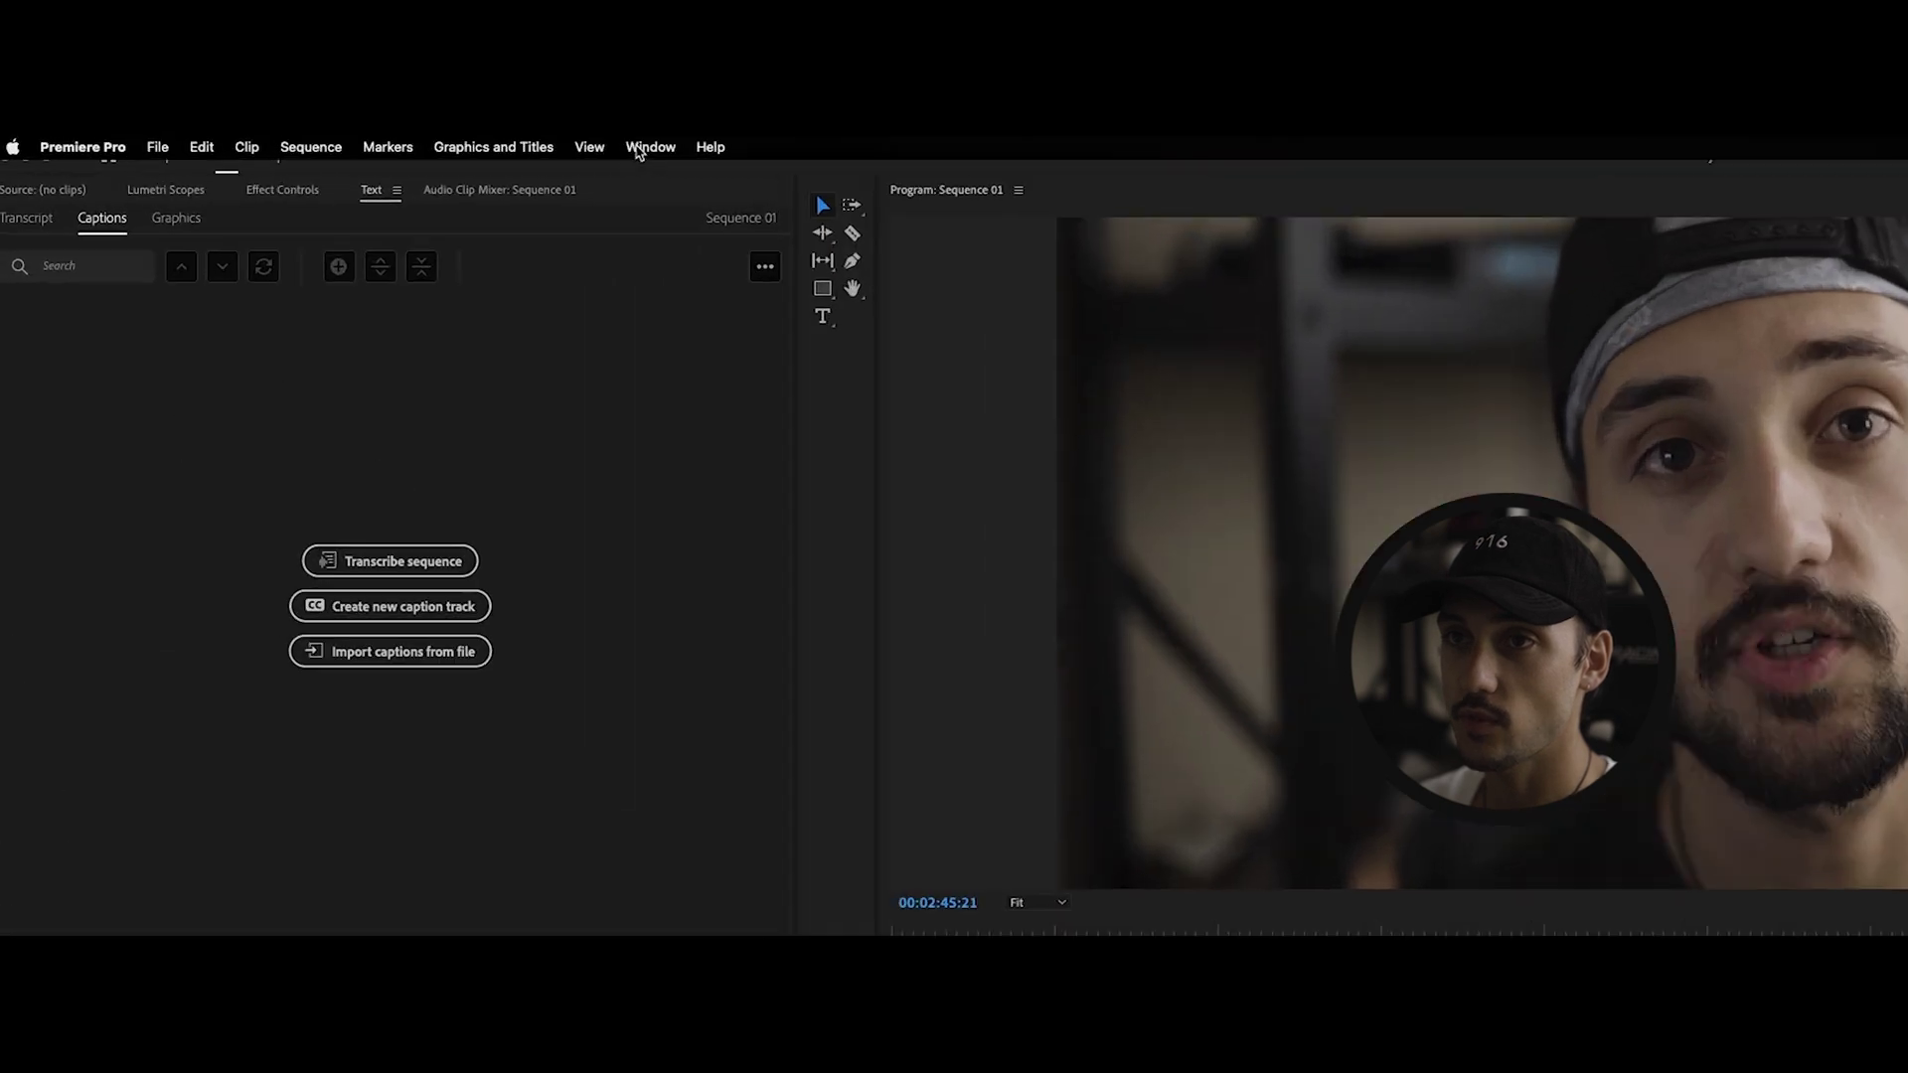
Switch Premiere Pro to the Captions and Graphics workspace.
click(354, 140)
mouse_move(1233, 210)
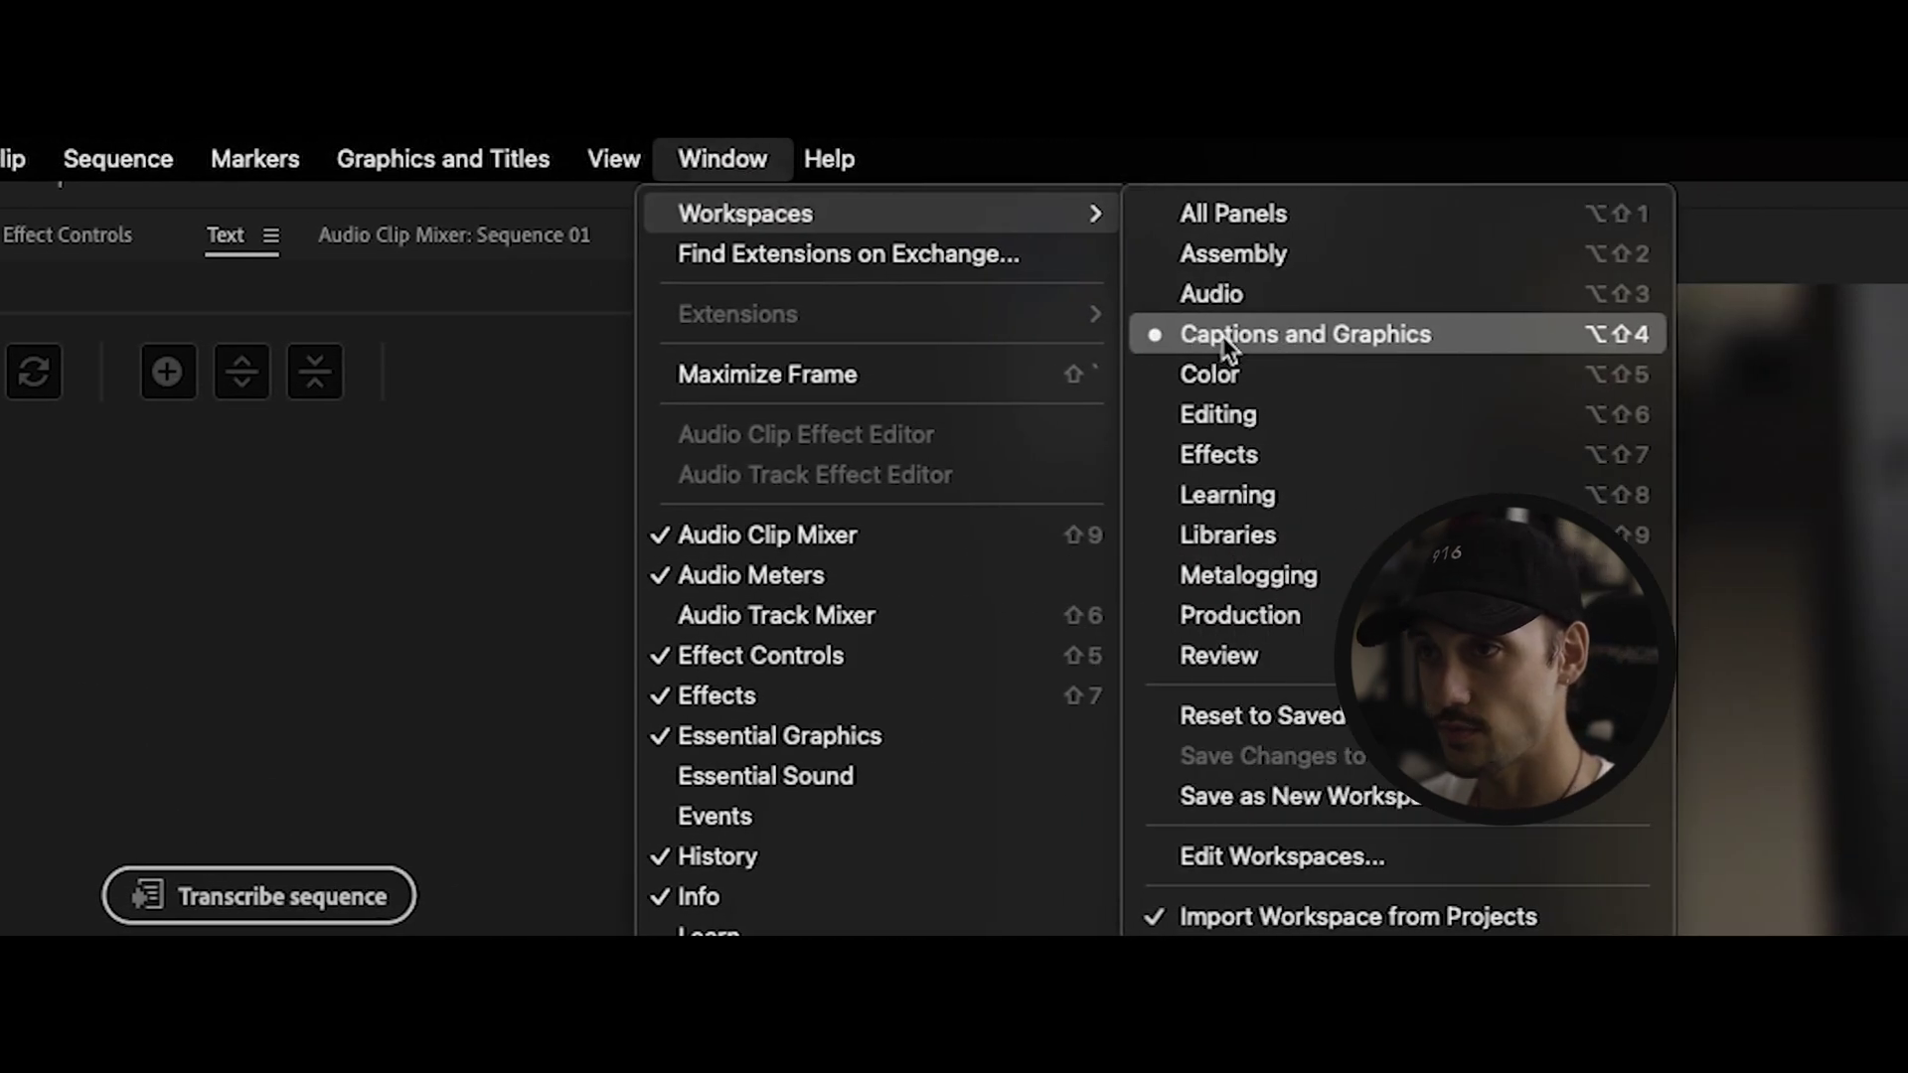
click(1457, 338)
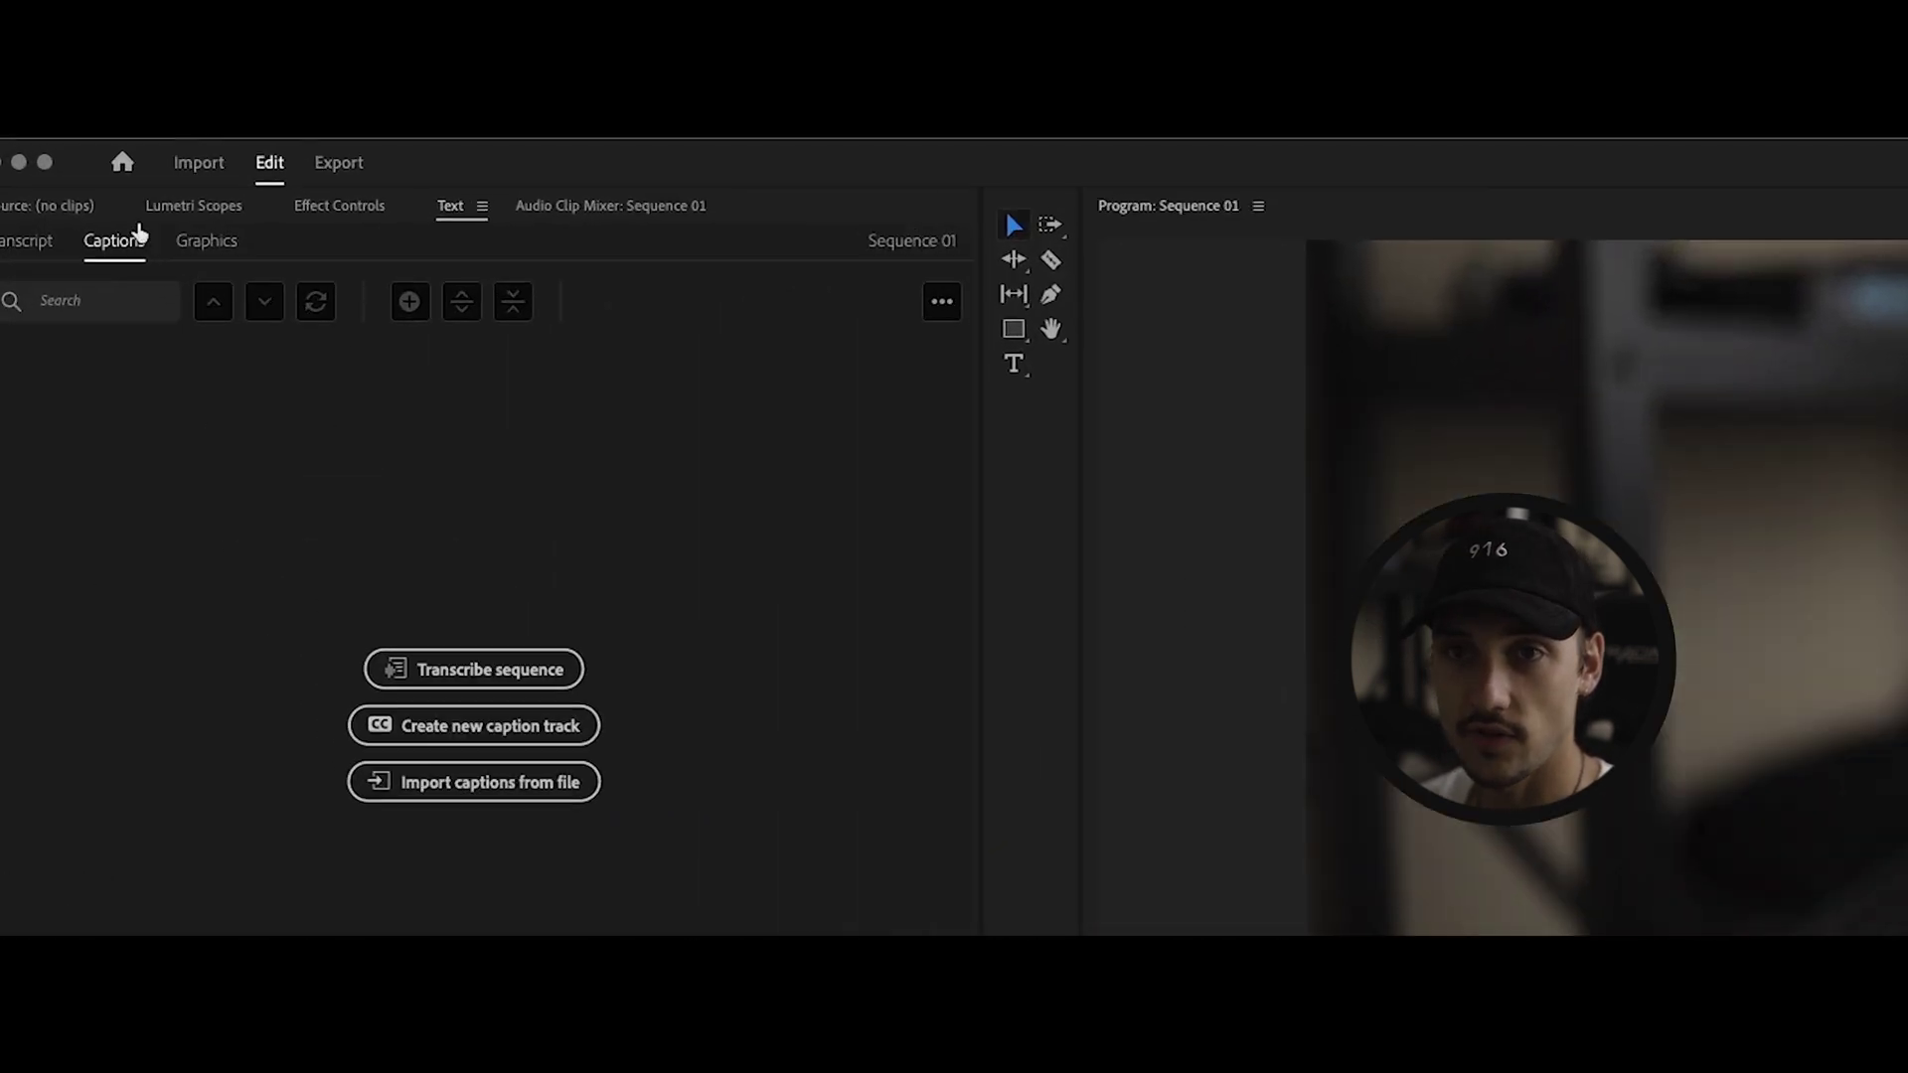
Bring up the Text panel's captioning options in the top-left panel.
click(89, 163)
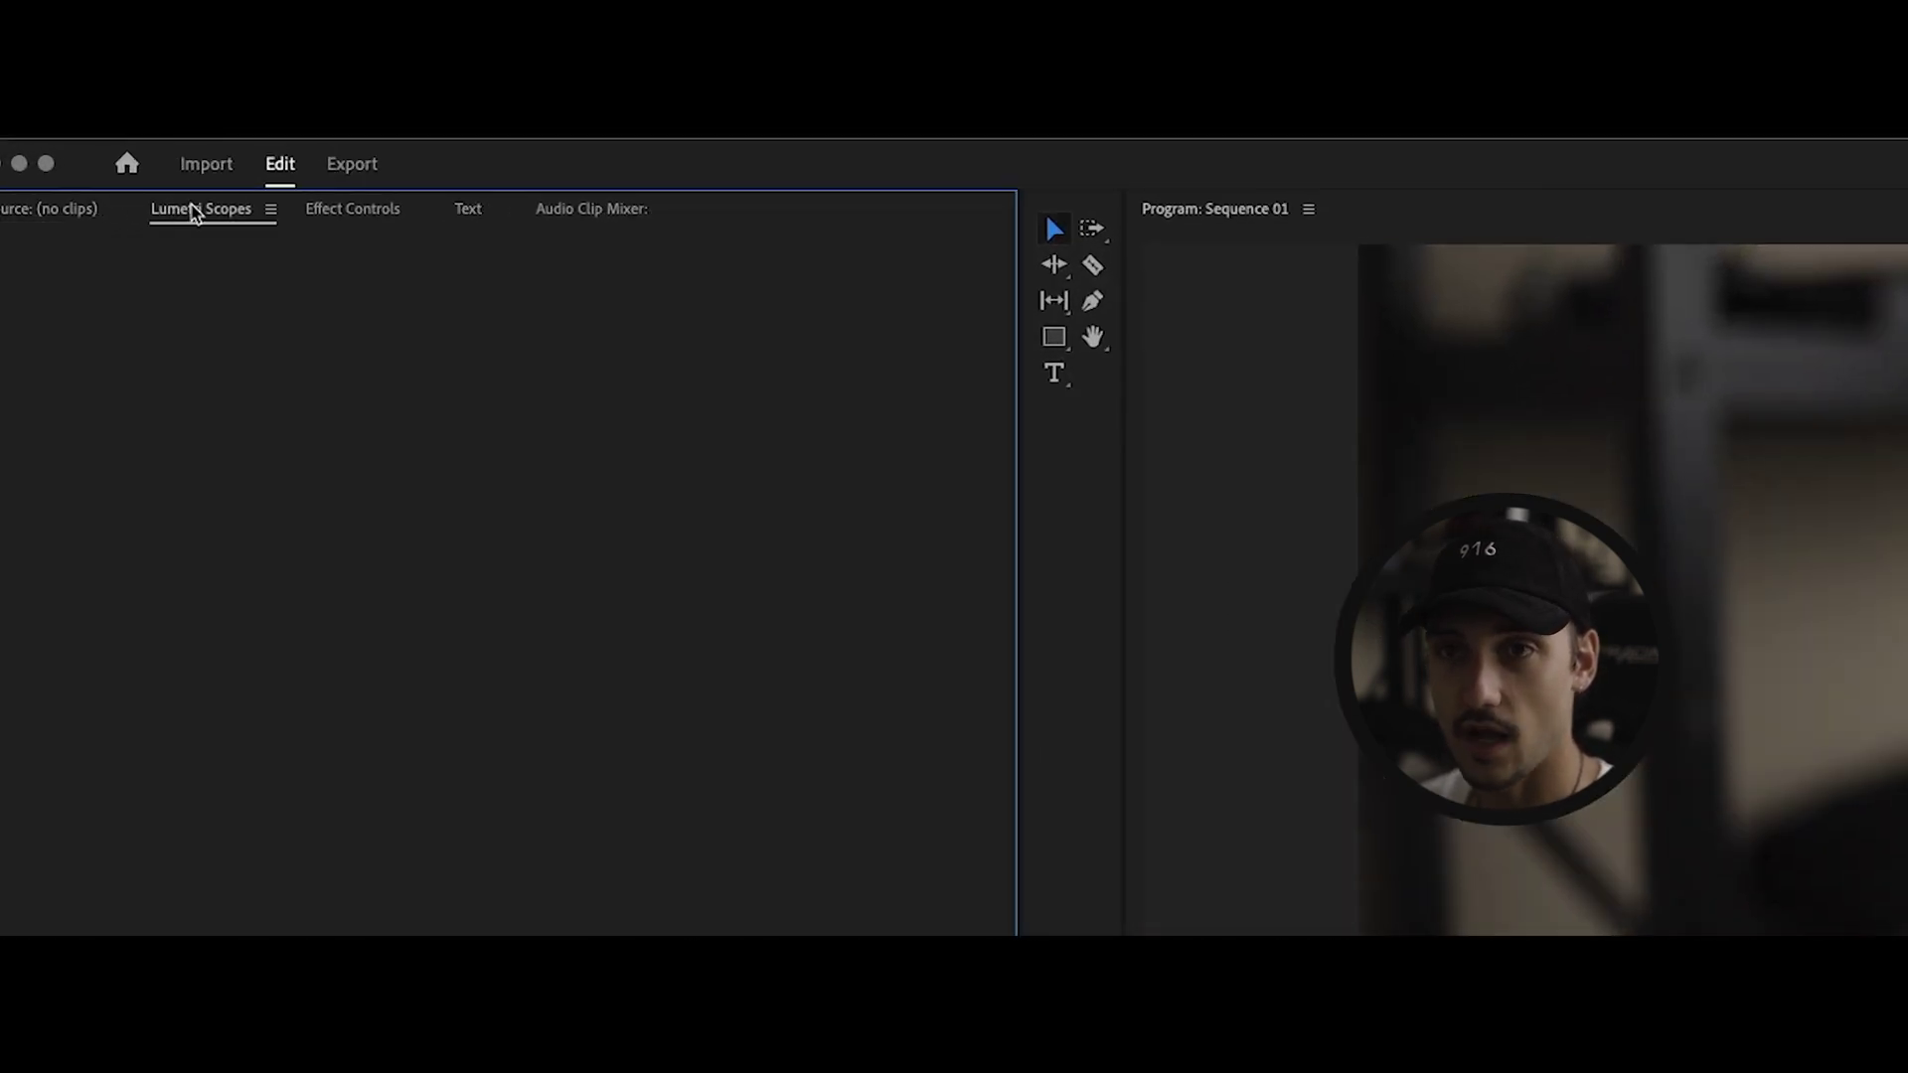
click(319, 214)
click(467, 214)
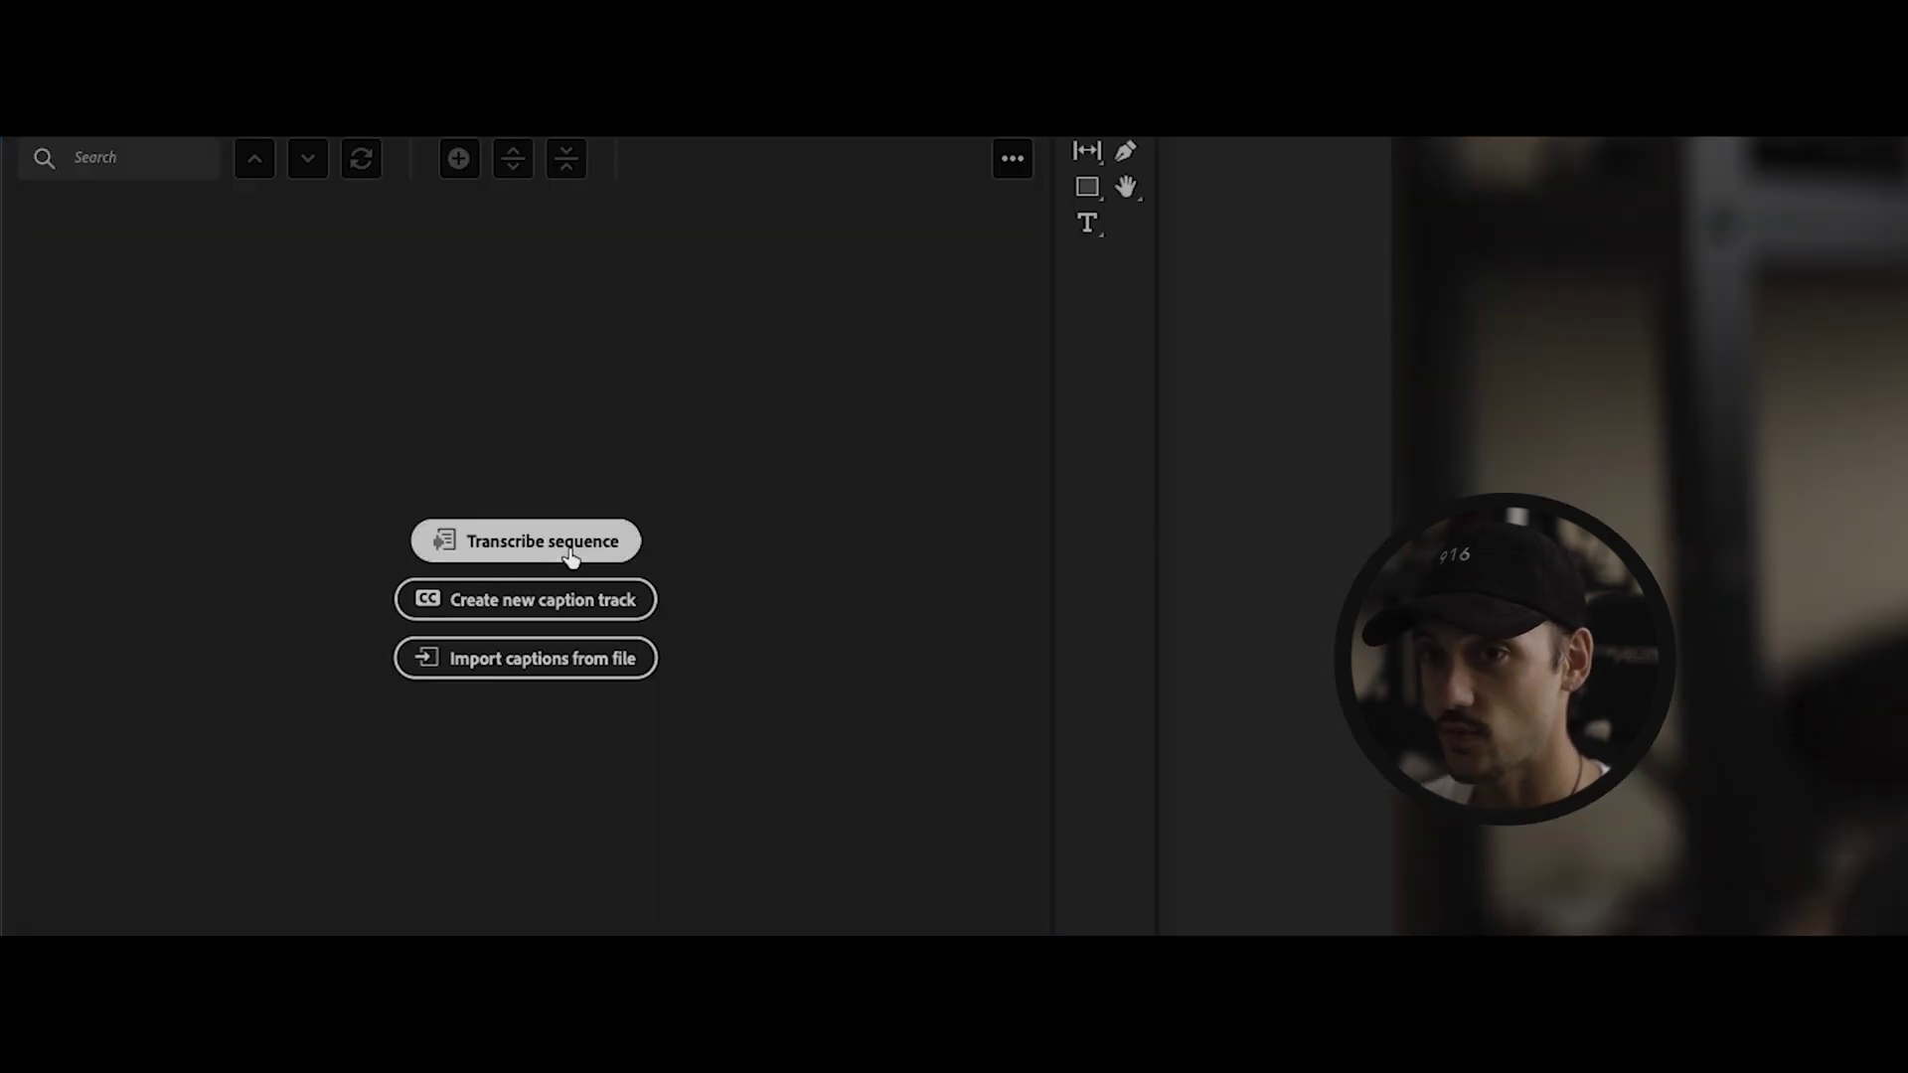
Set up a sequence transcript in English that analyses only the VO audio track.
click(540, 550)
drag(940, 198, 922, 193)
click(776, 377)
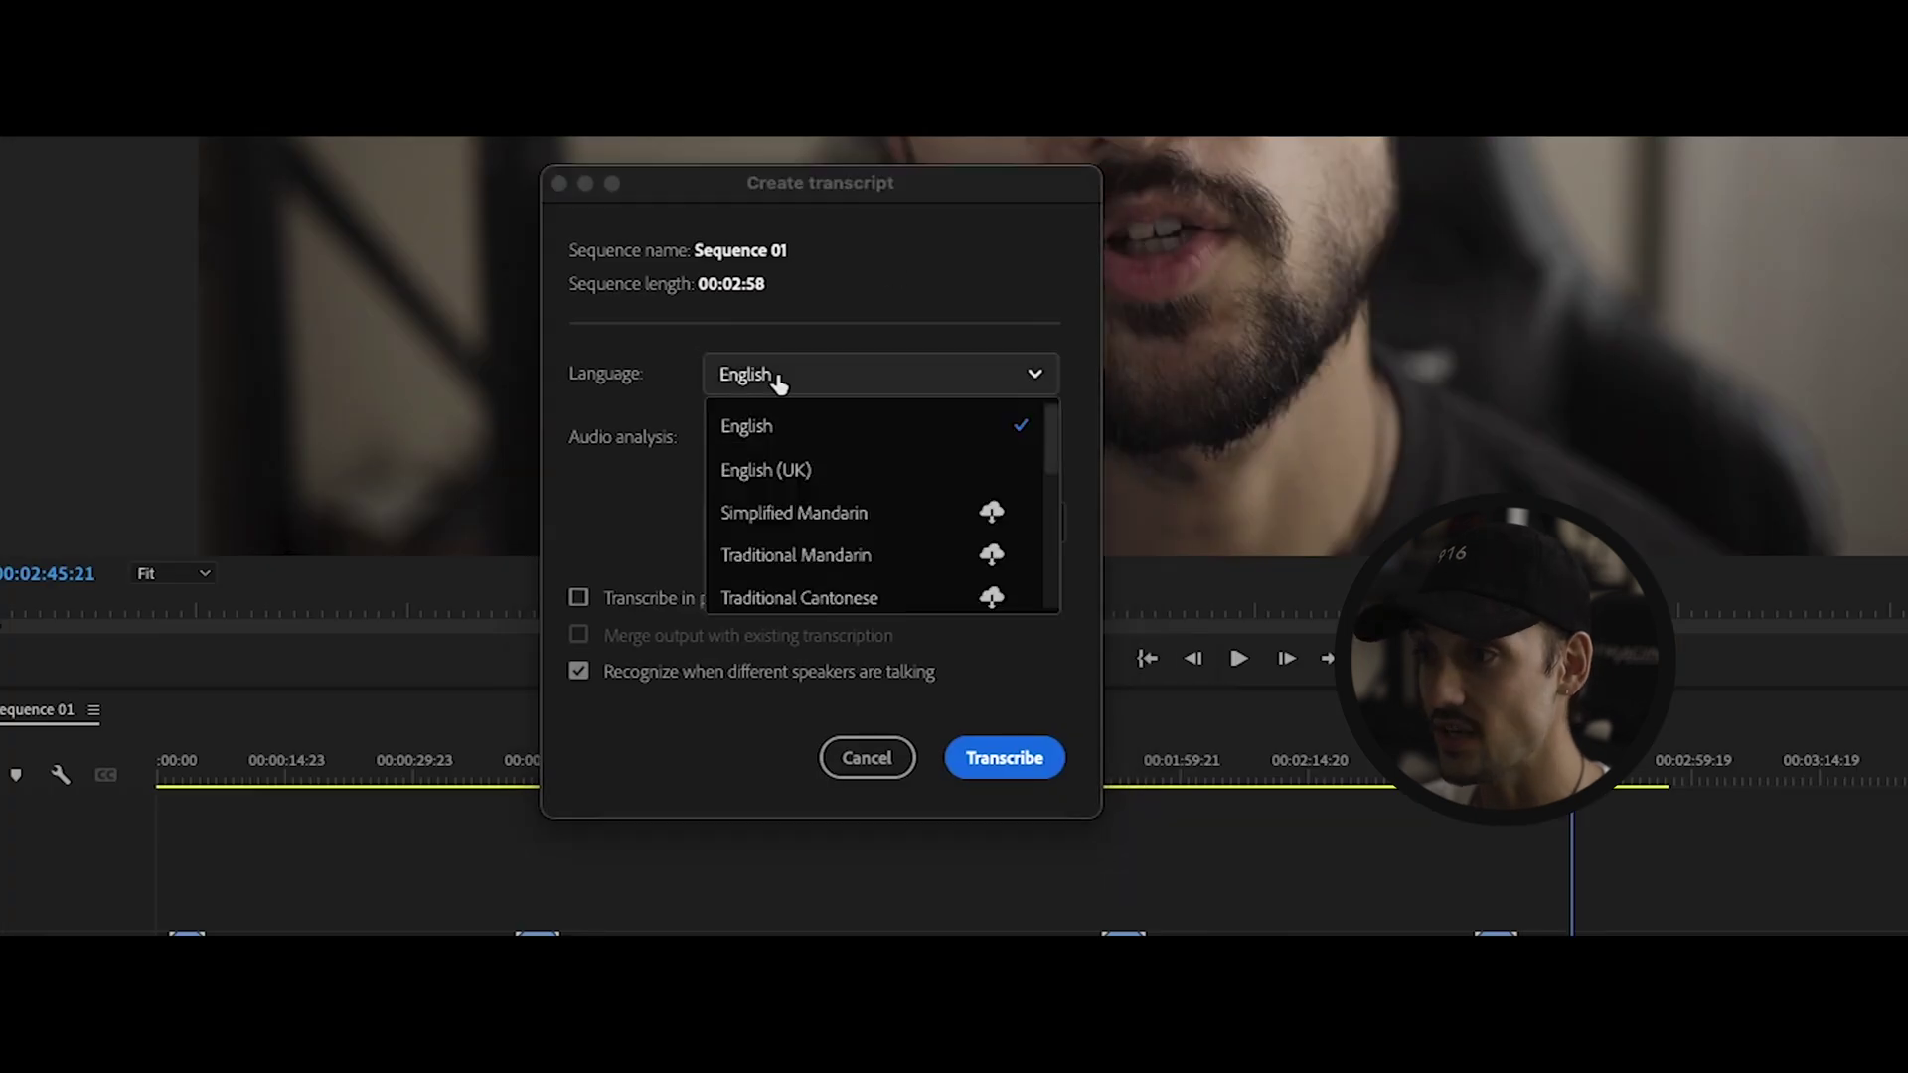
scroll(989, 554, down, 5)
scroll(895, 497, up, 5)
click(872, 430)
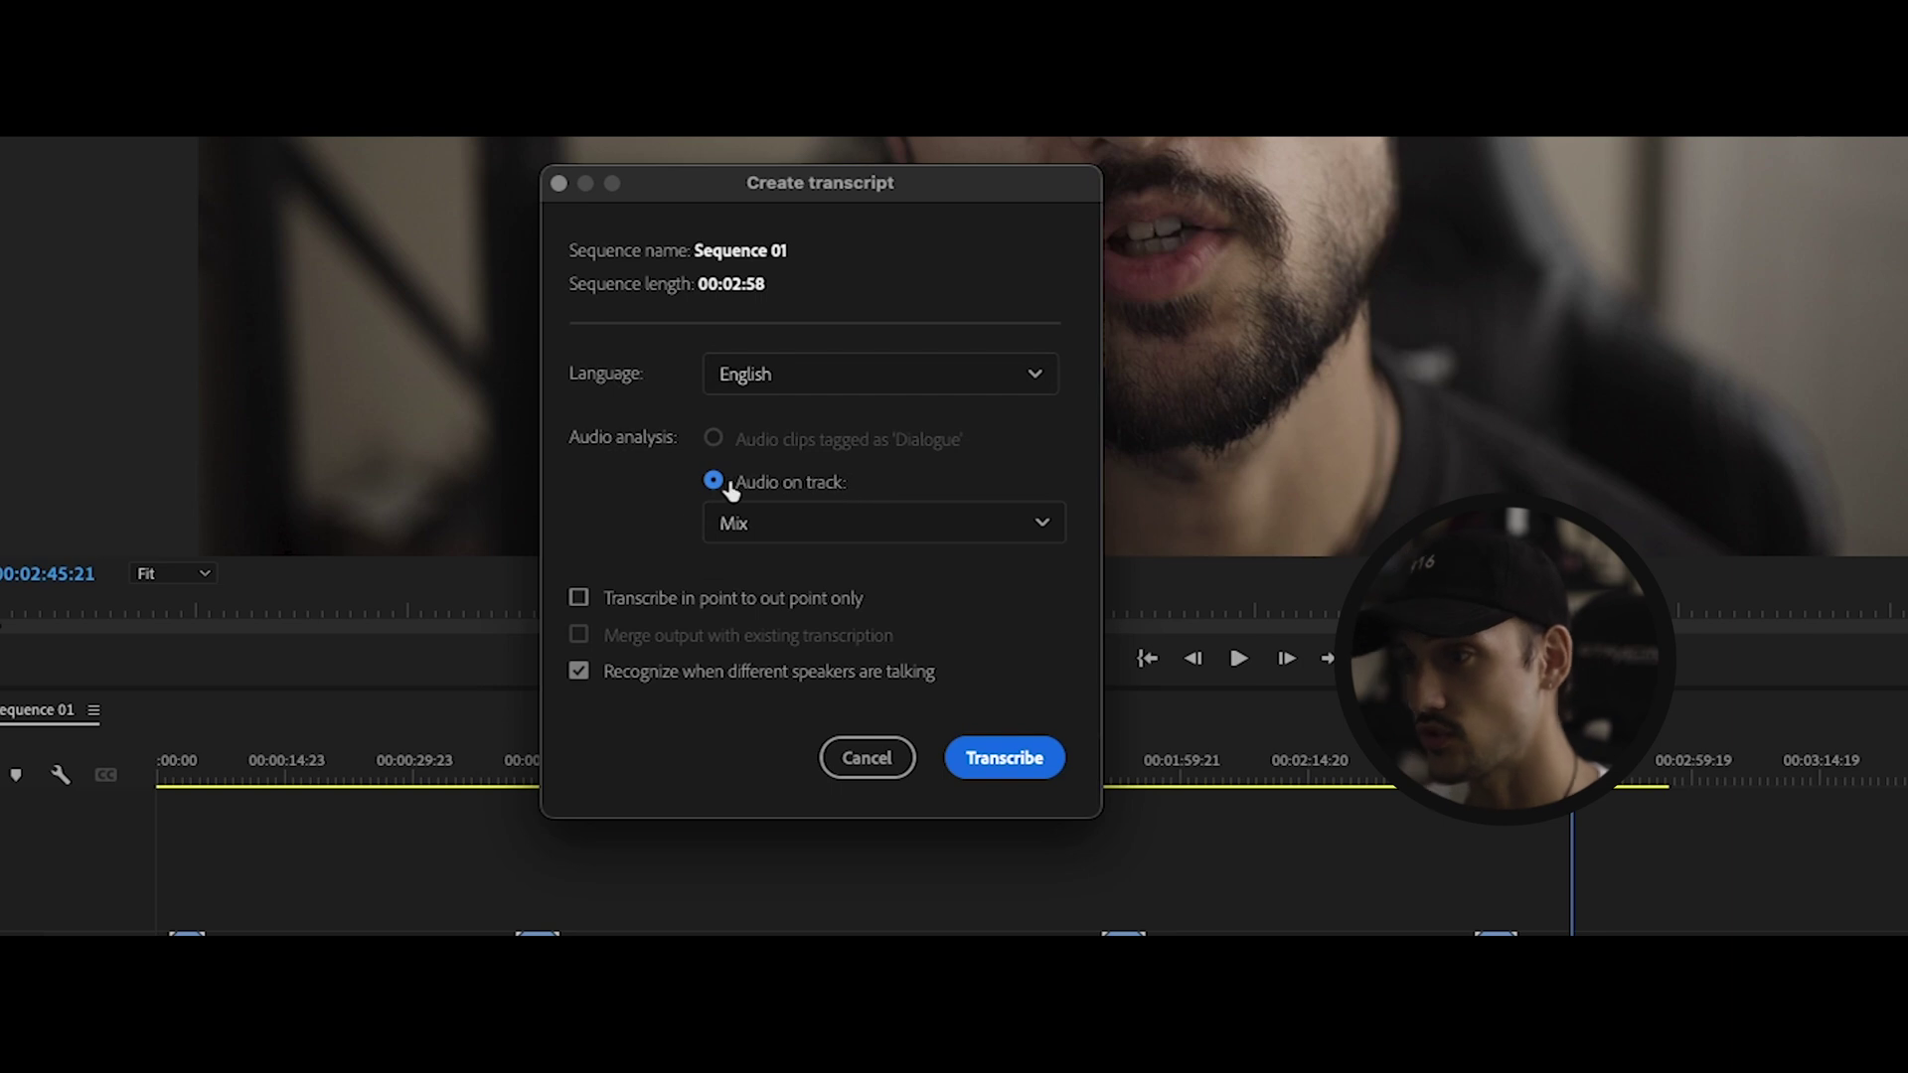
click(790, 536)
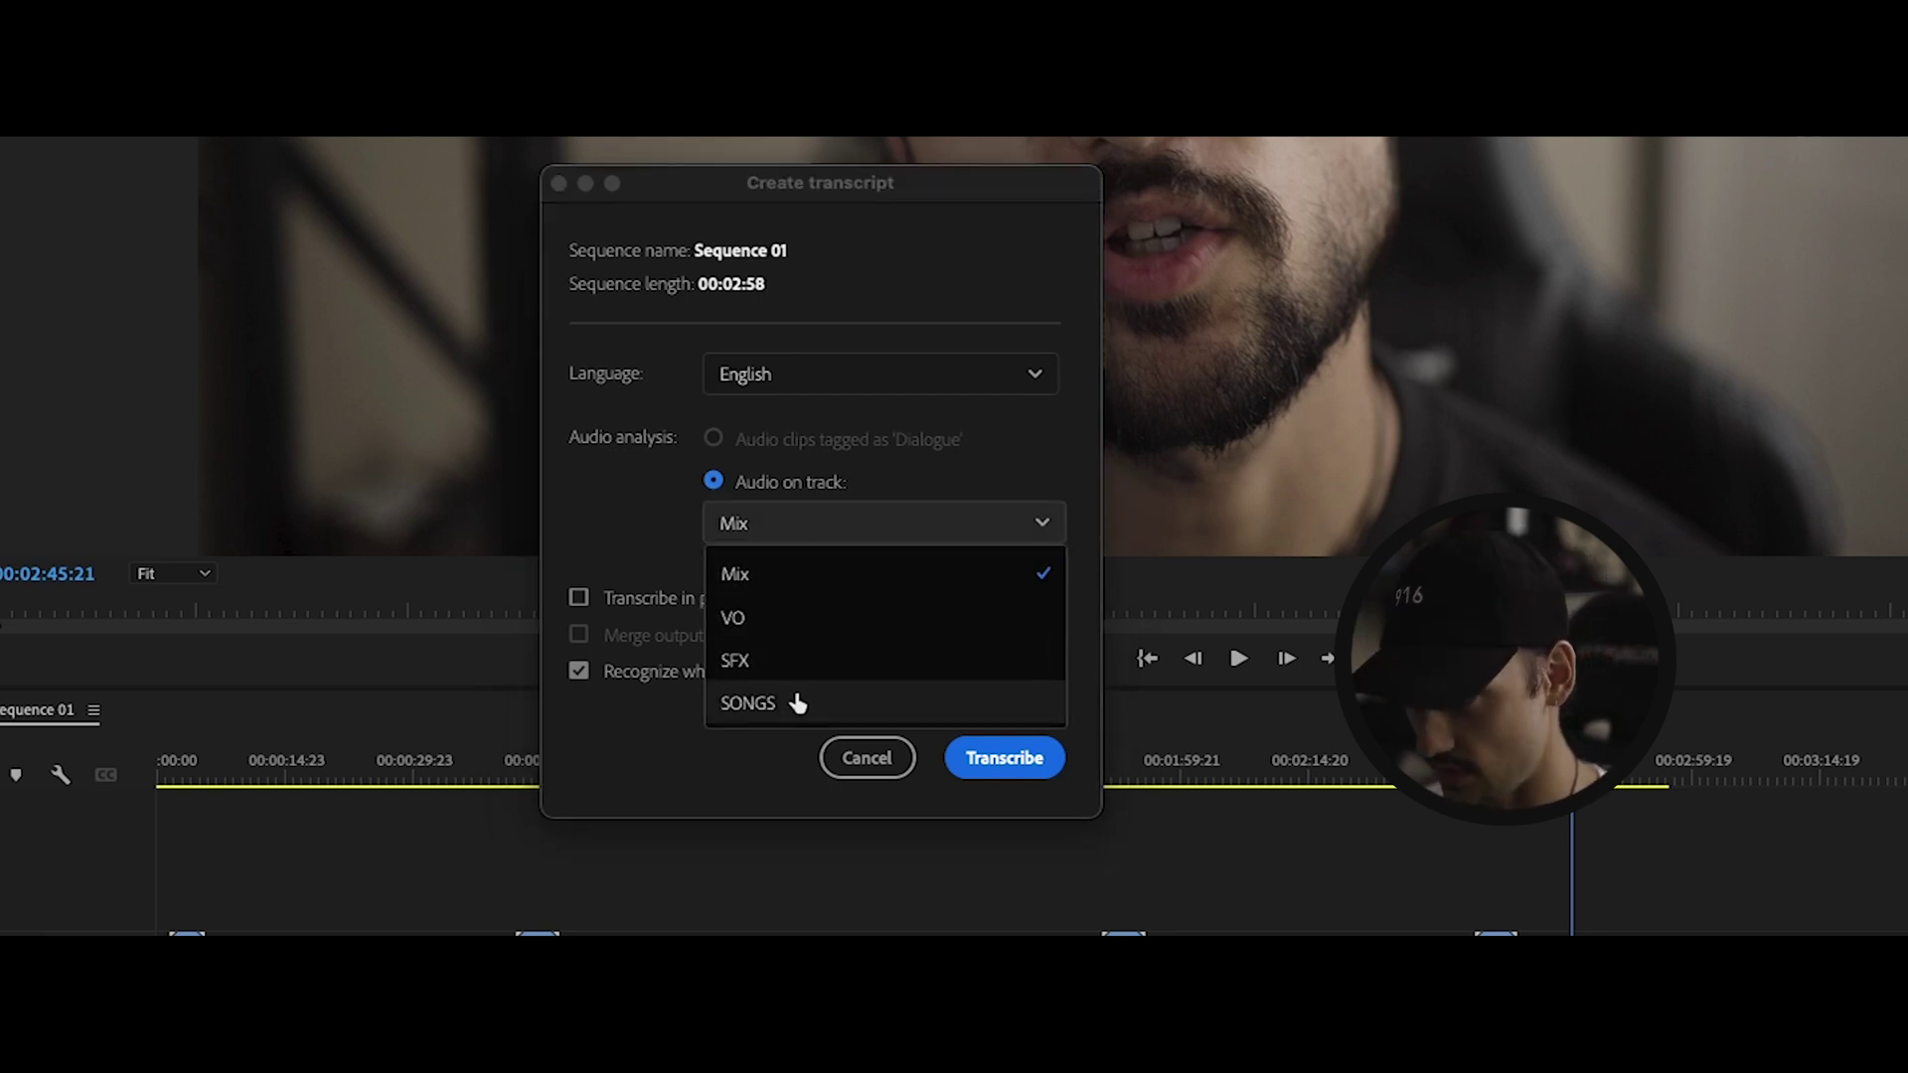
click(822, 624)
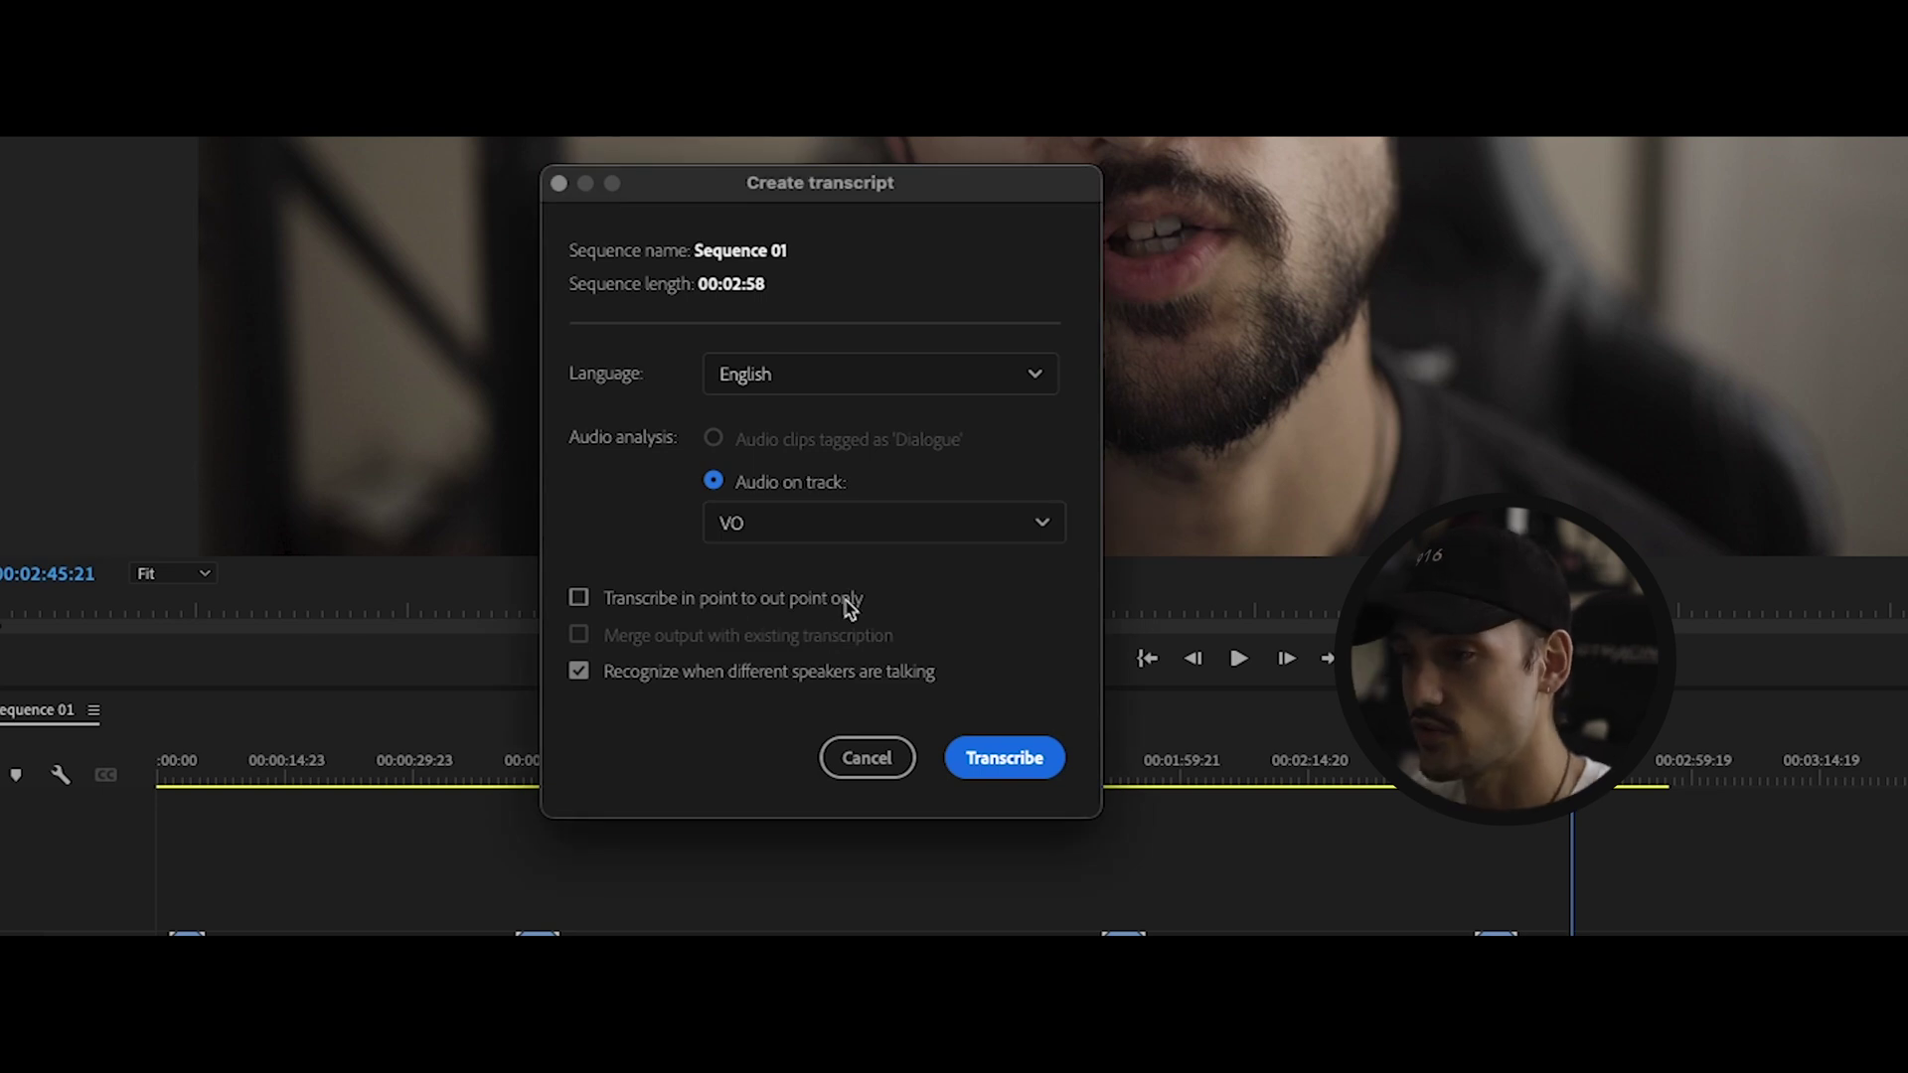
Limit transcription to the in-to-out range, disable speaker recognition, and start transcribing.
click(865, 759)
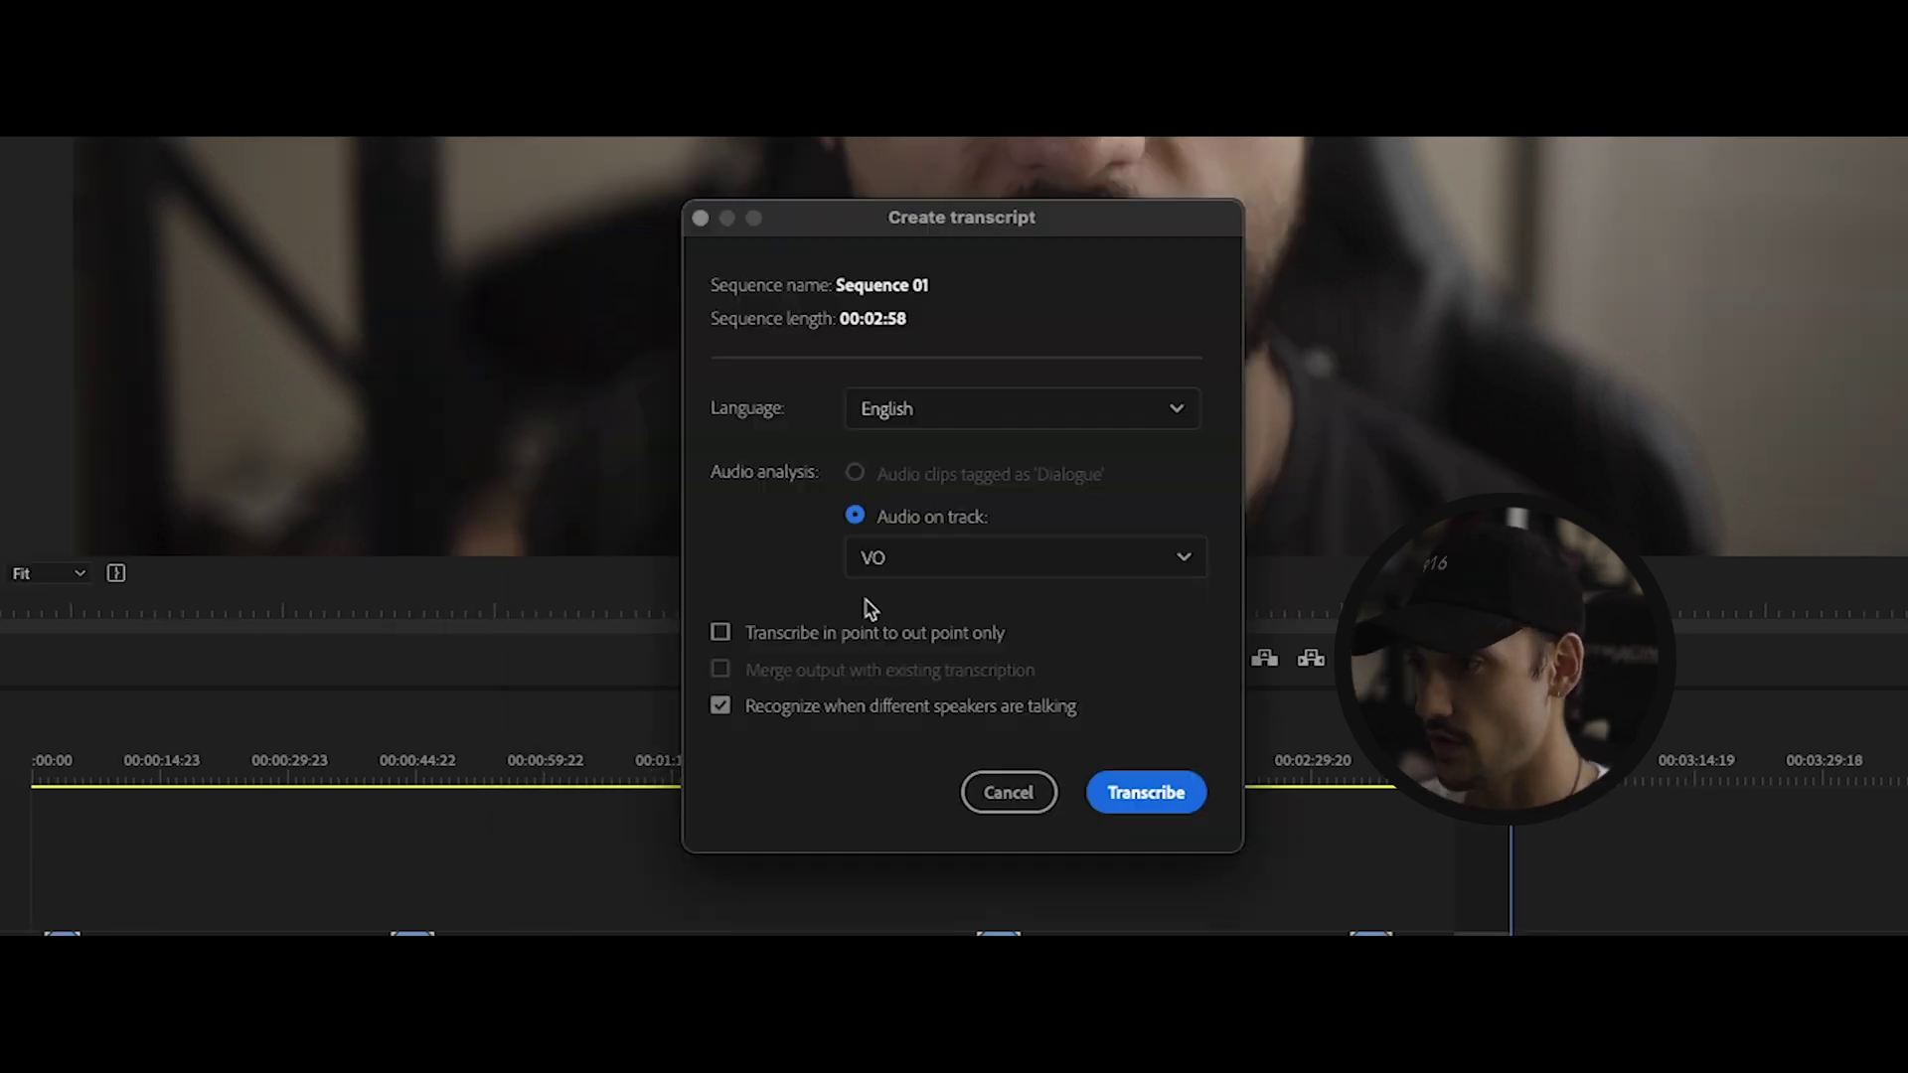
click(800, 633)
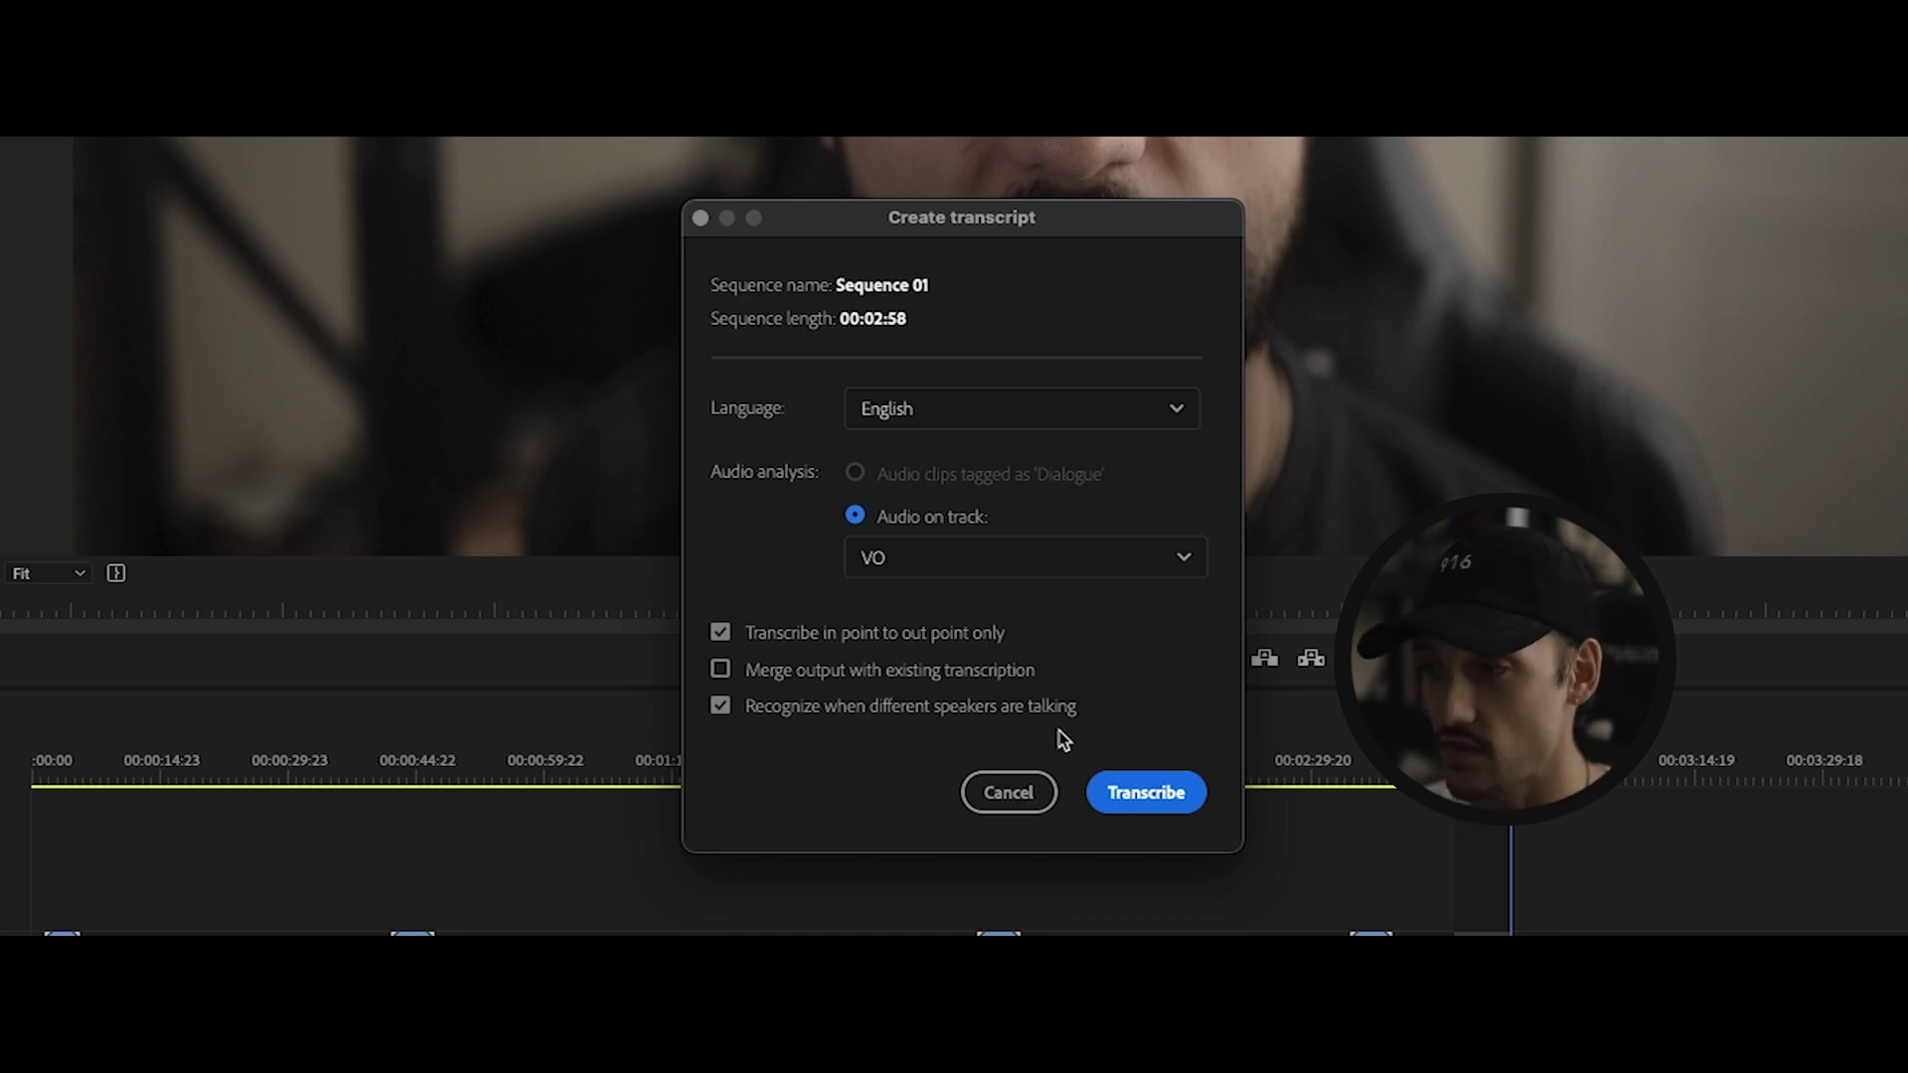
click(844, 714)
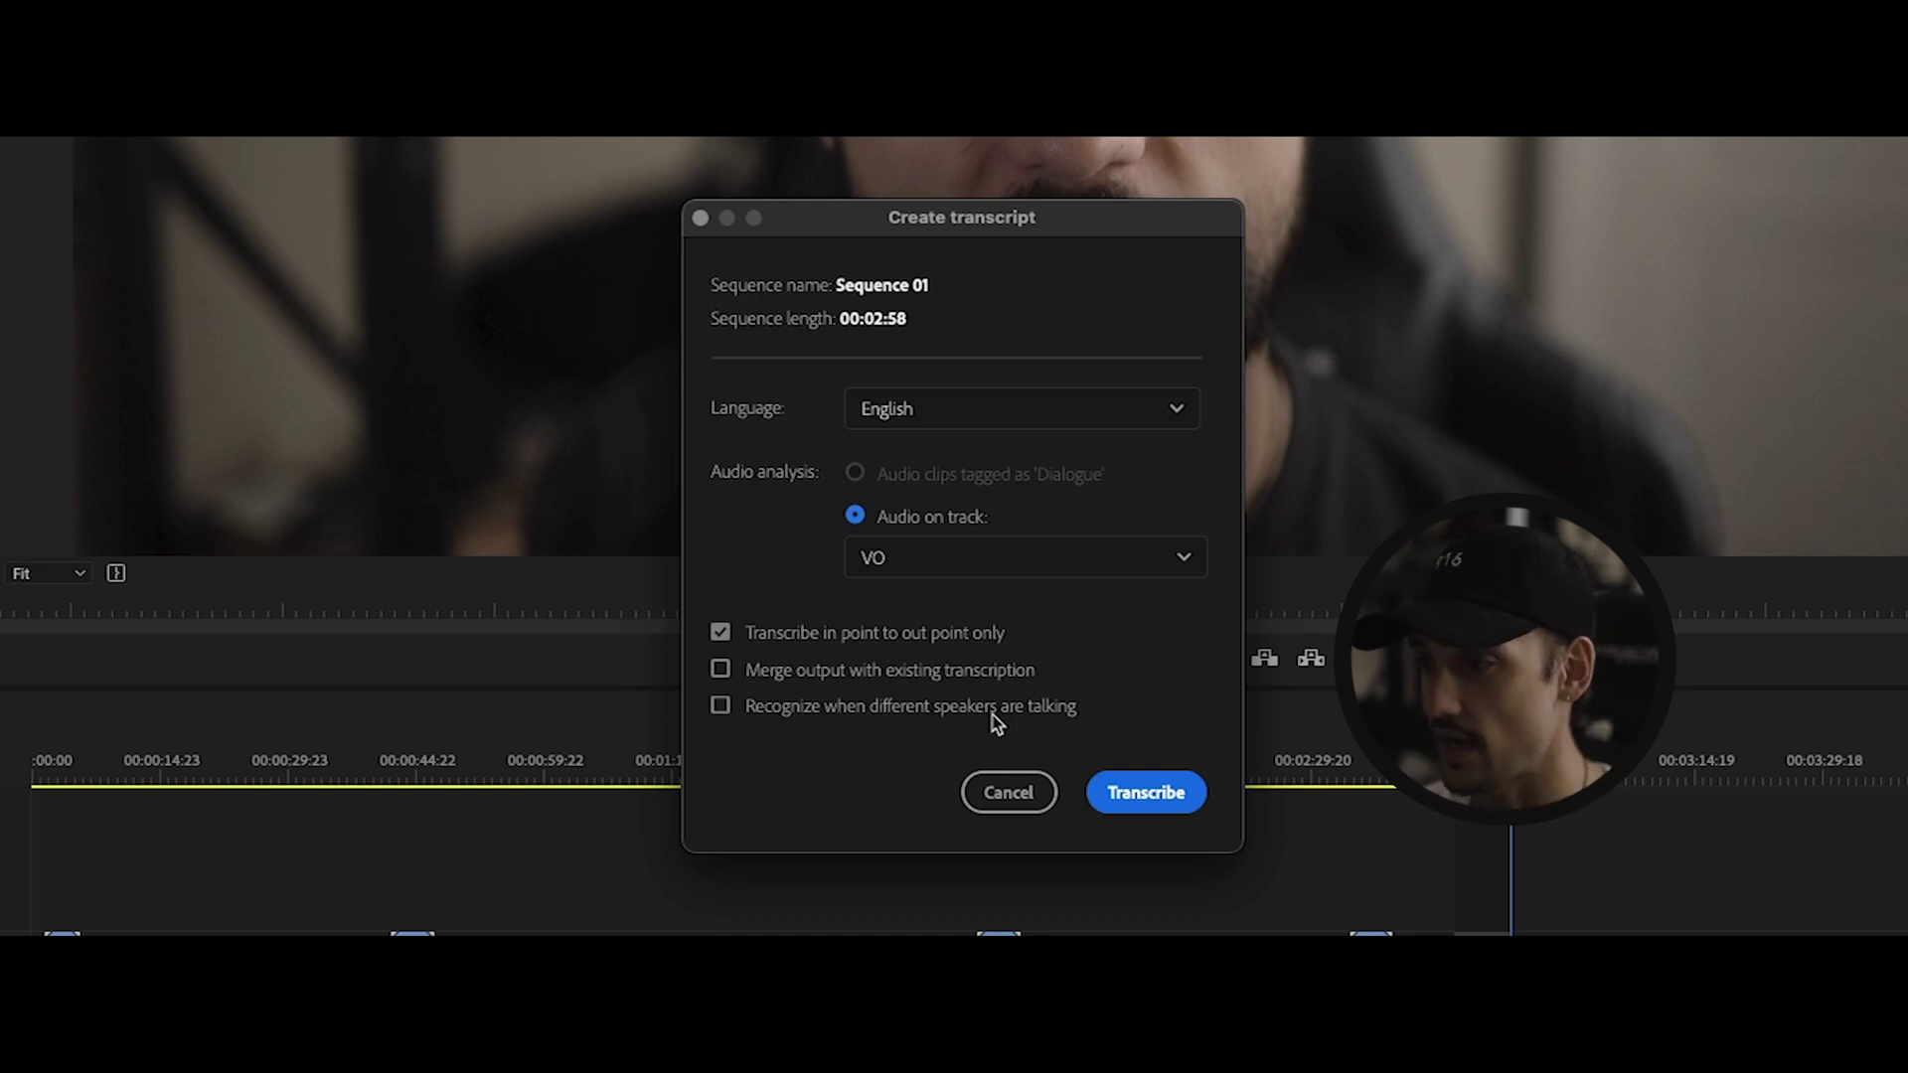
click(1146, 795)
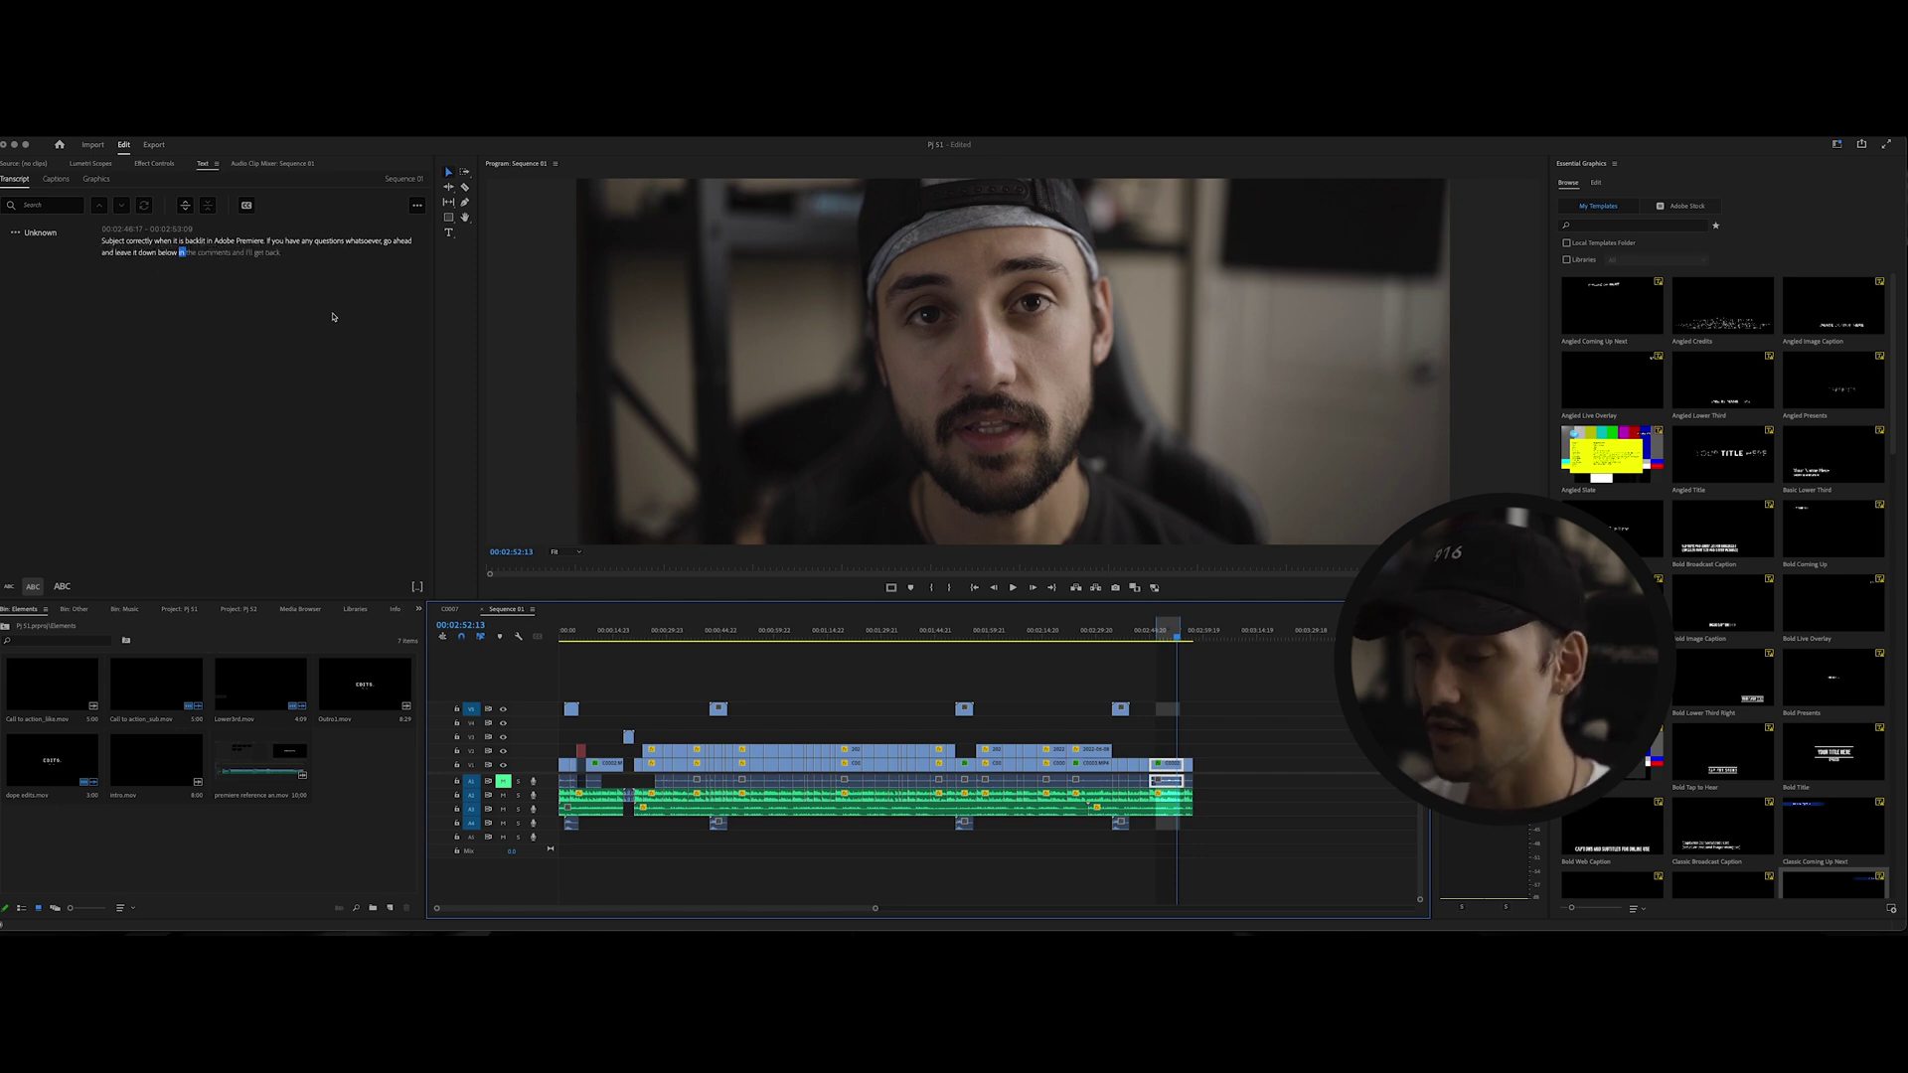
Move the playhead to the transcript's first spoken word.
click(312, 234)
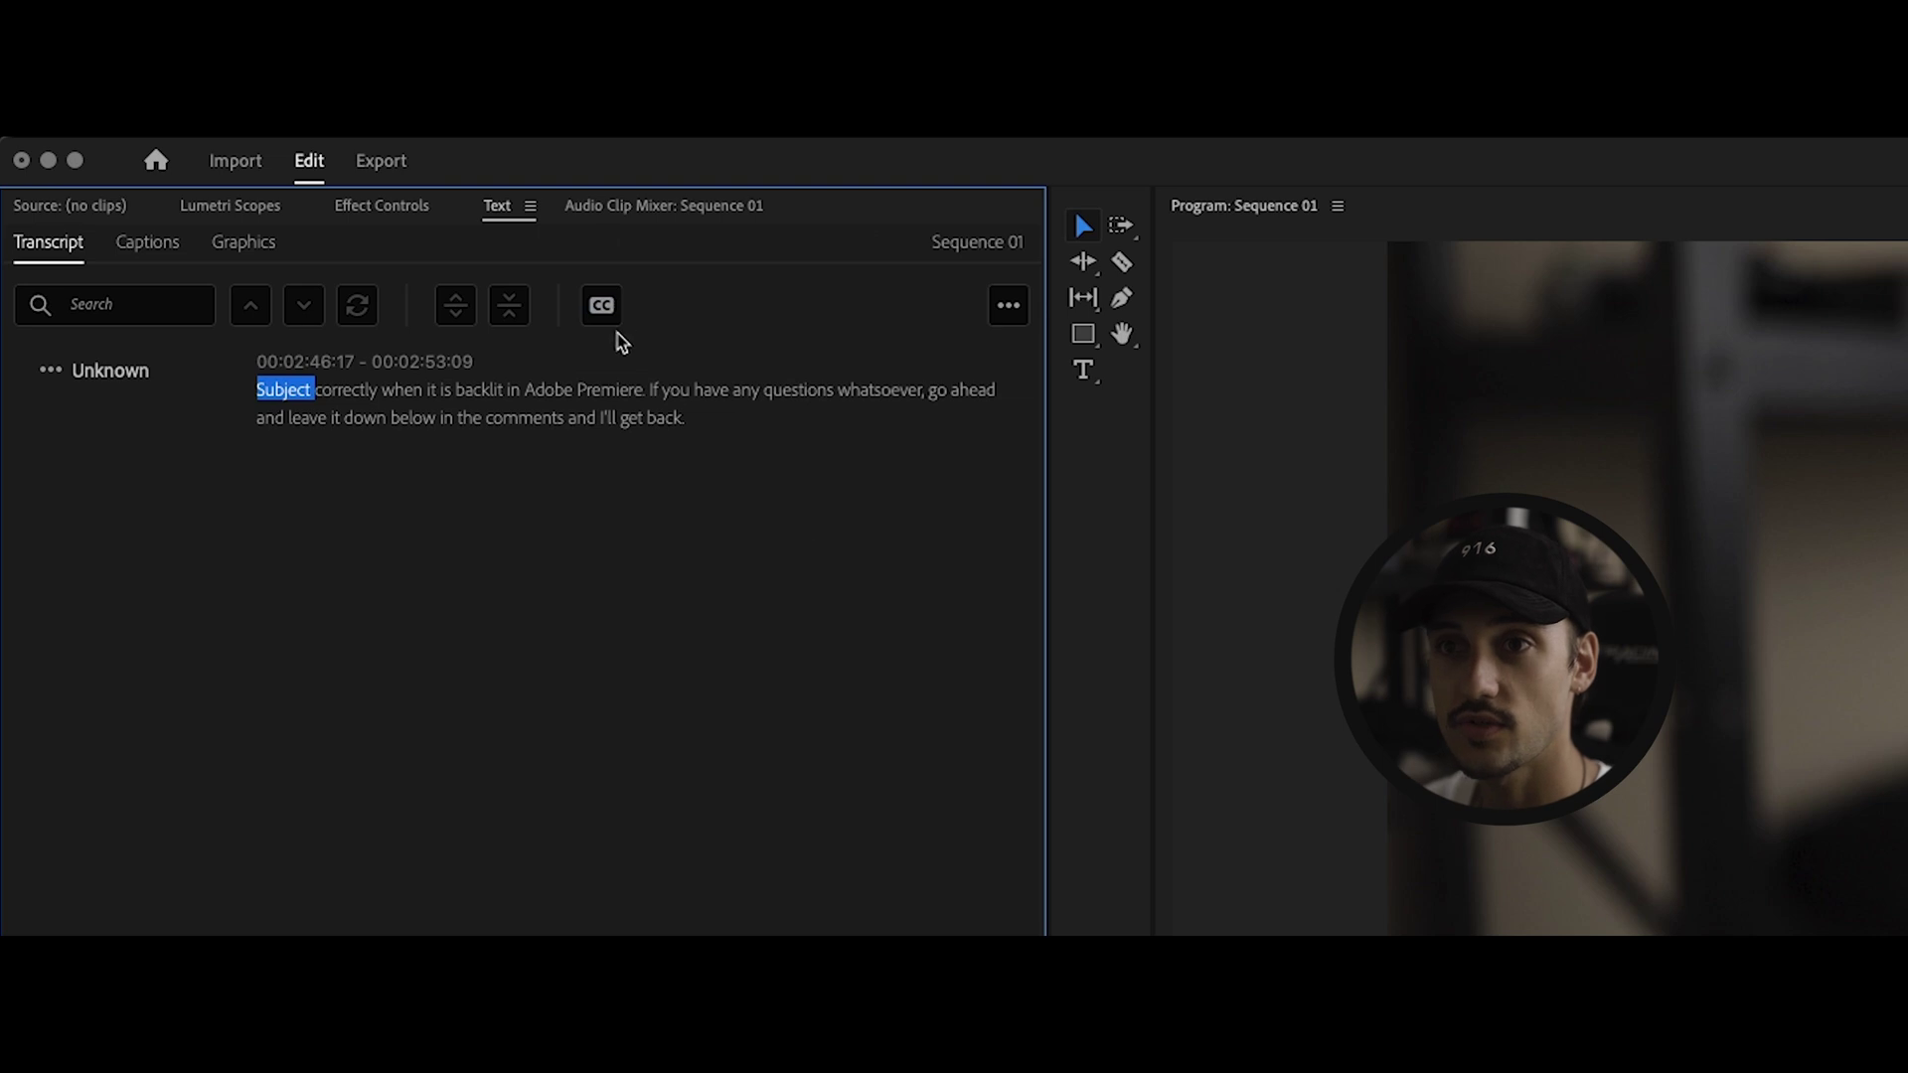
Create captions from the transcript with the default Subtitle preset and Subtitle format.
click(247, 209)
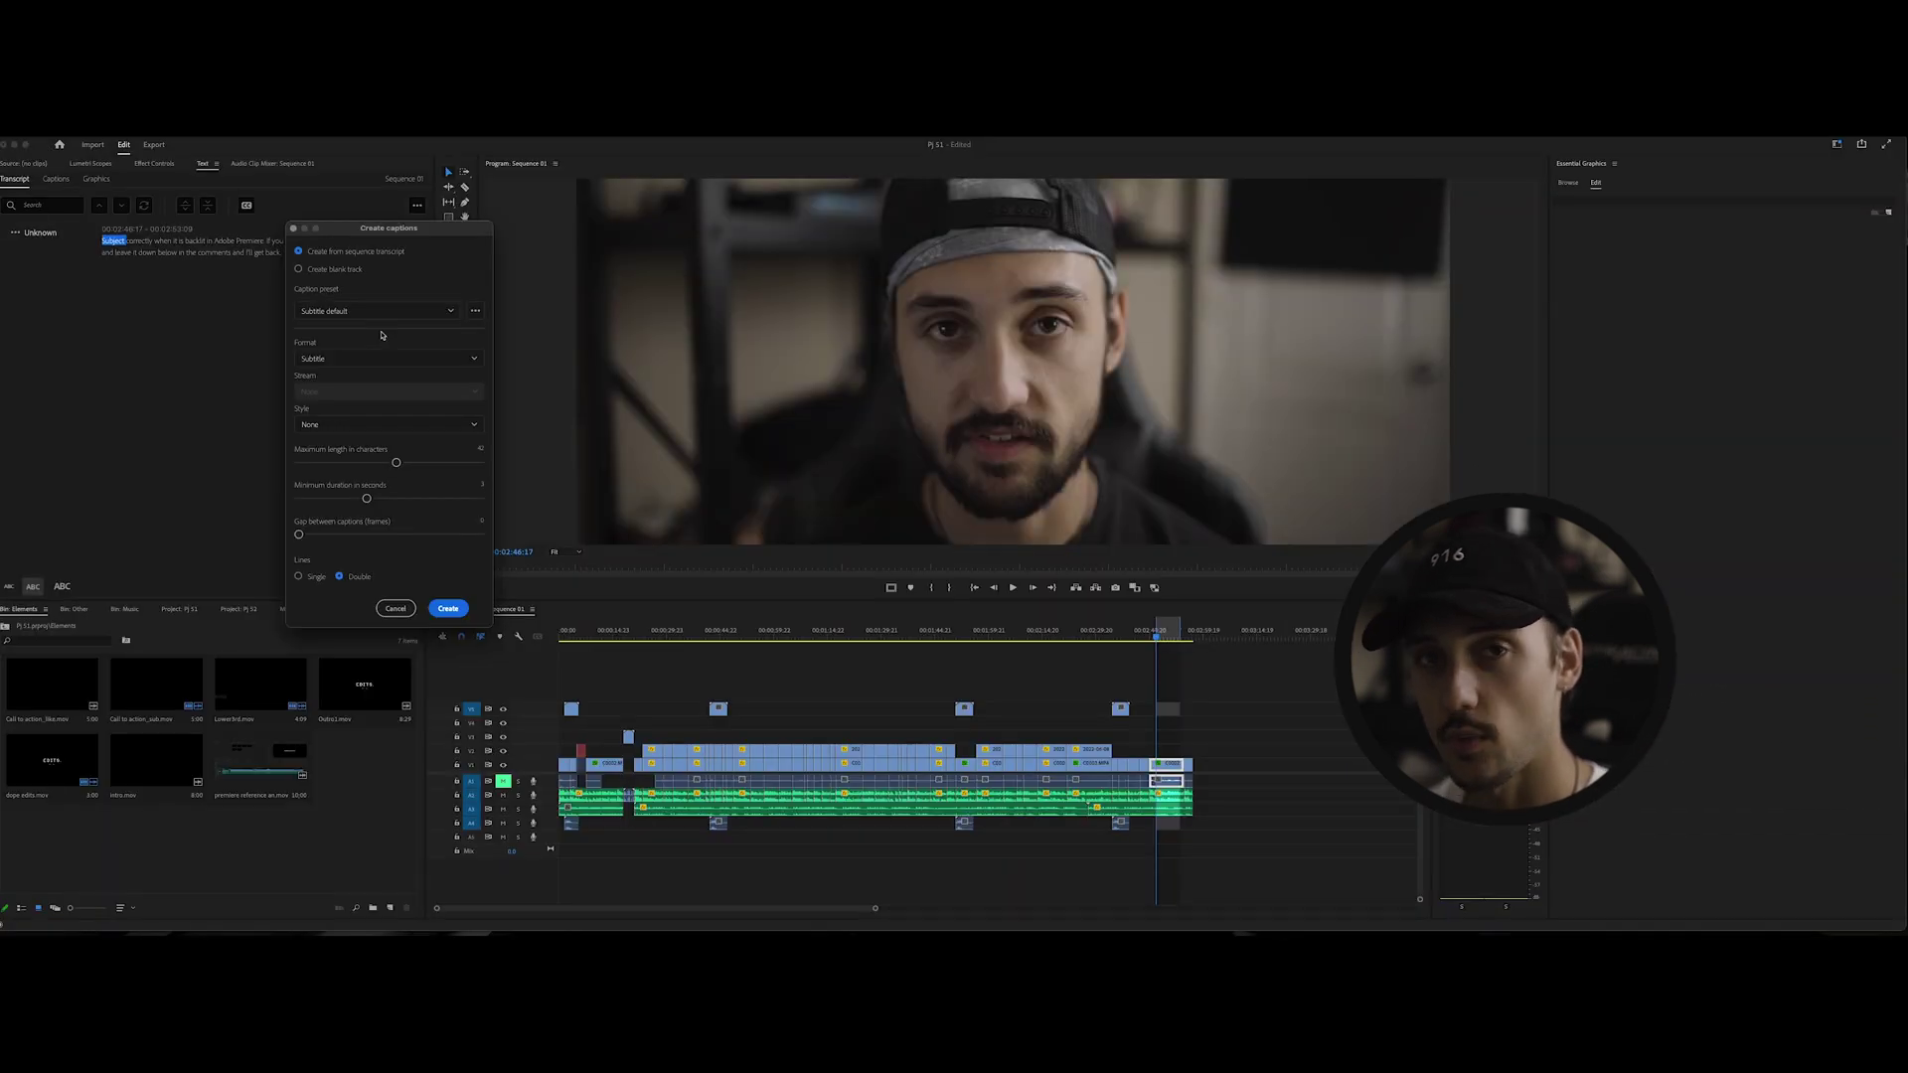
click(452, 611)
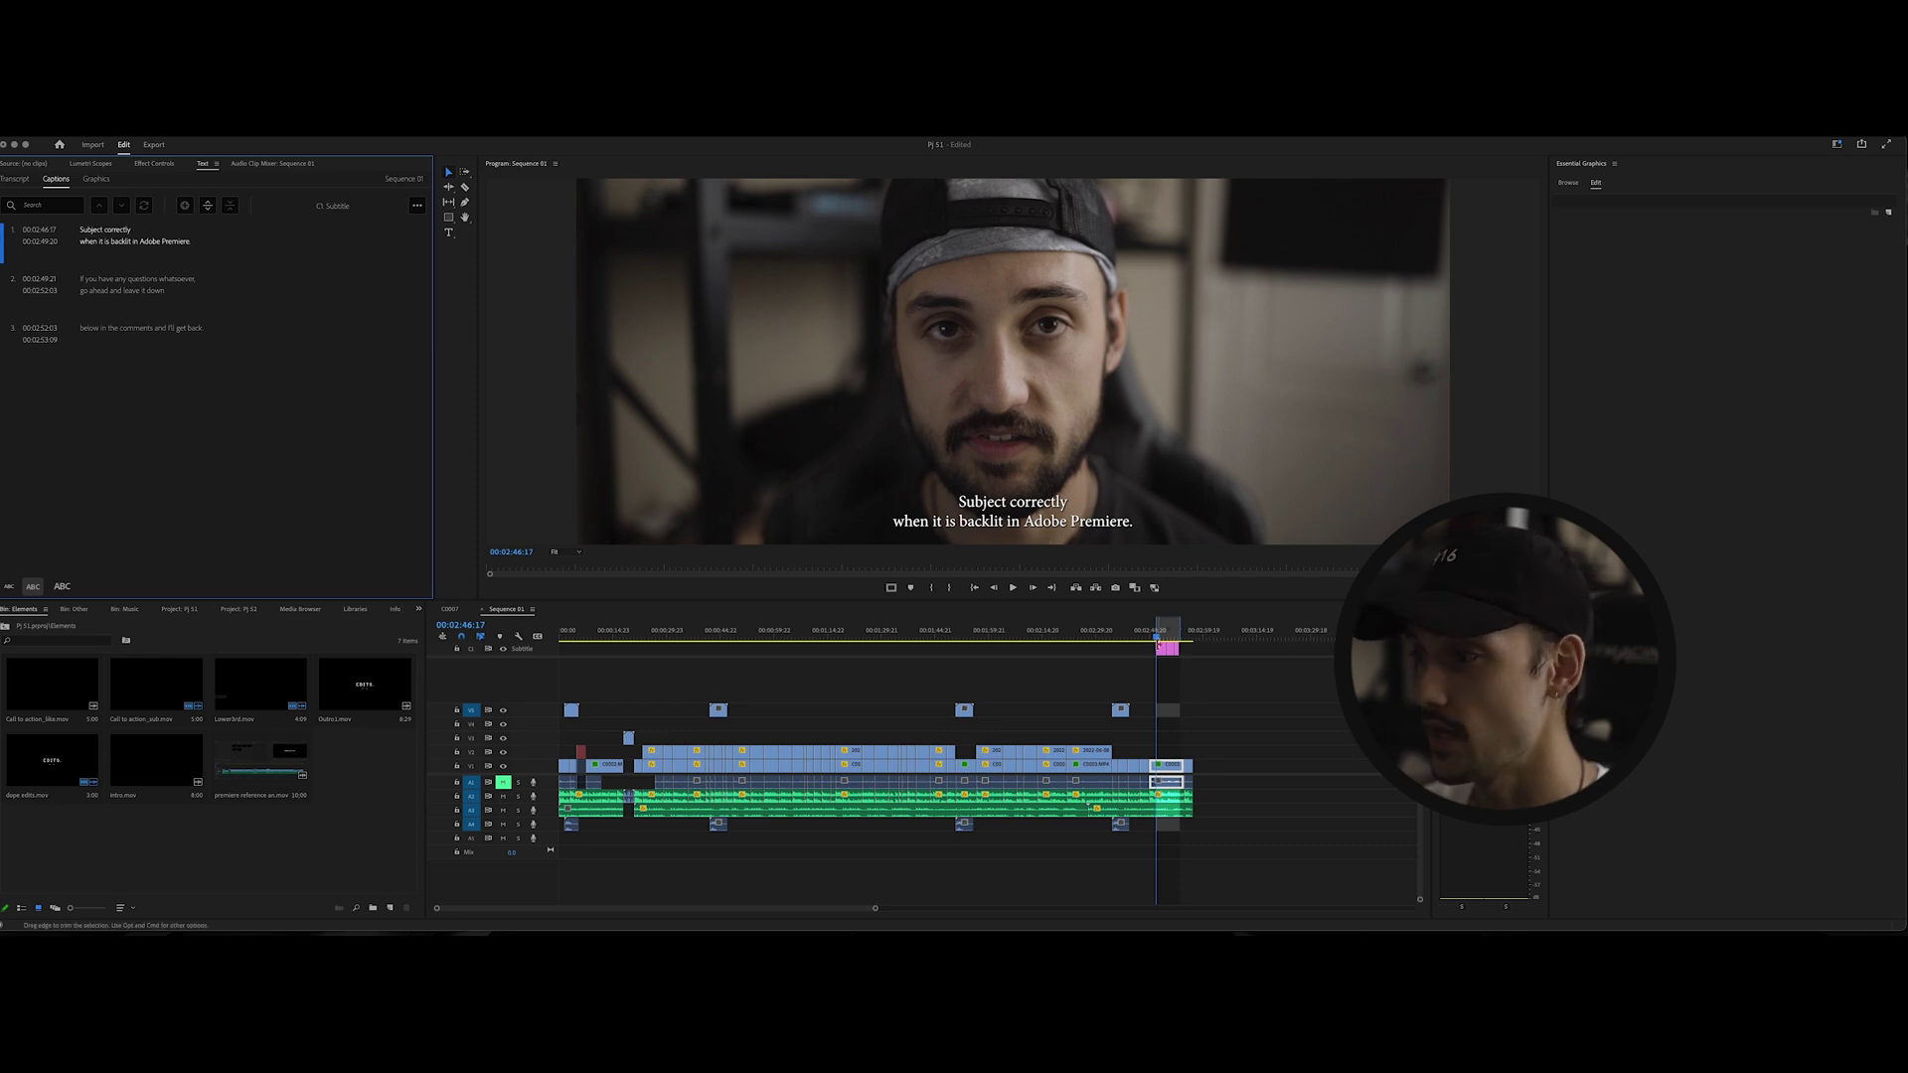
Select the first subtitle caption so Essential Graphics shows its Minion Pro, size 48 styling.
scroll(1149, 688, up, 2)
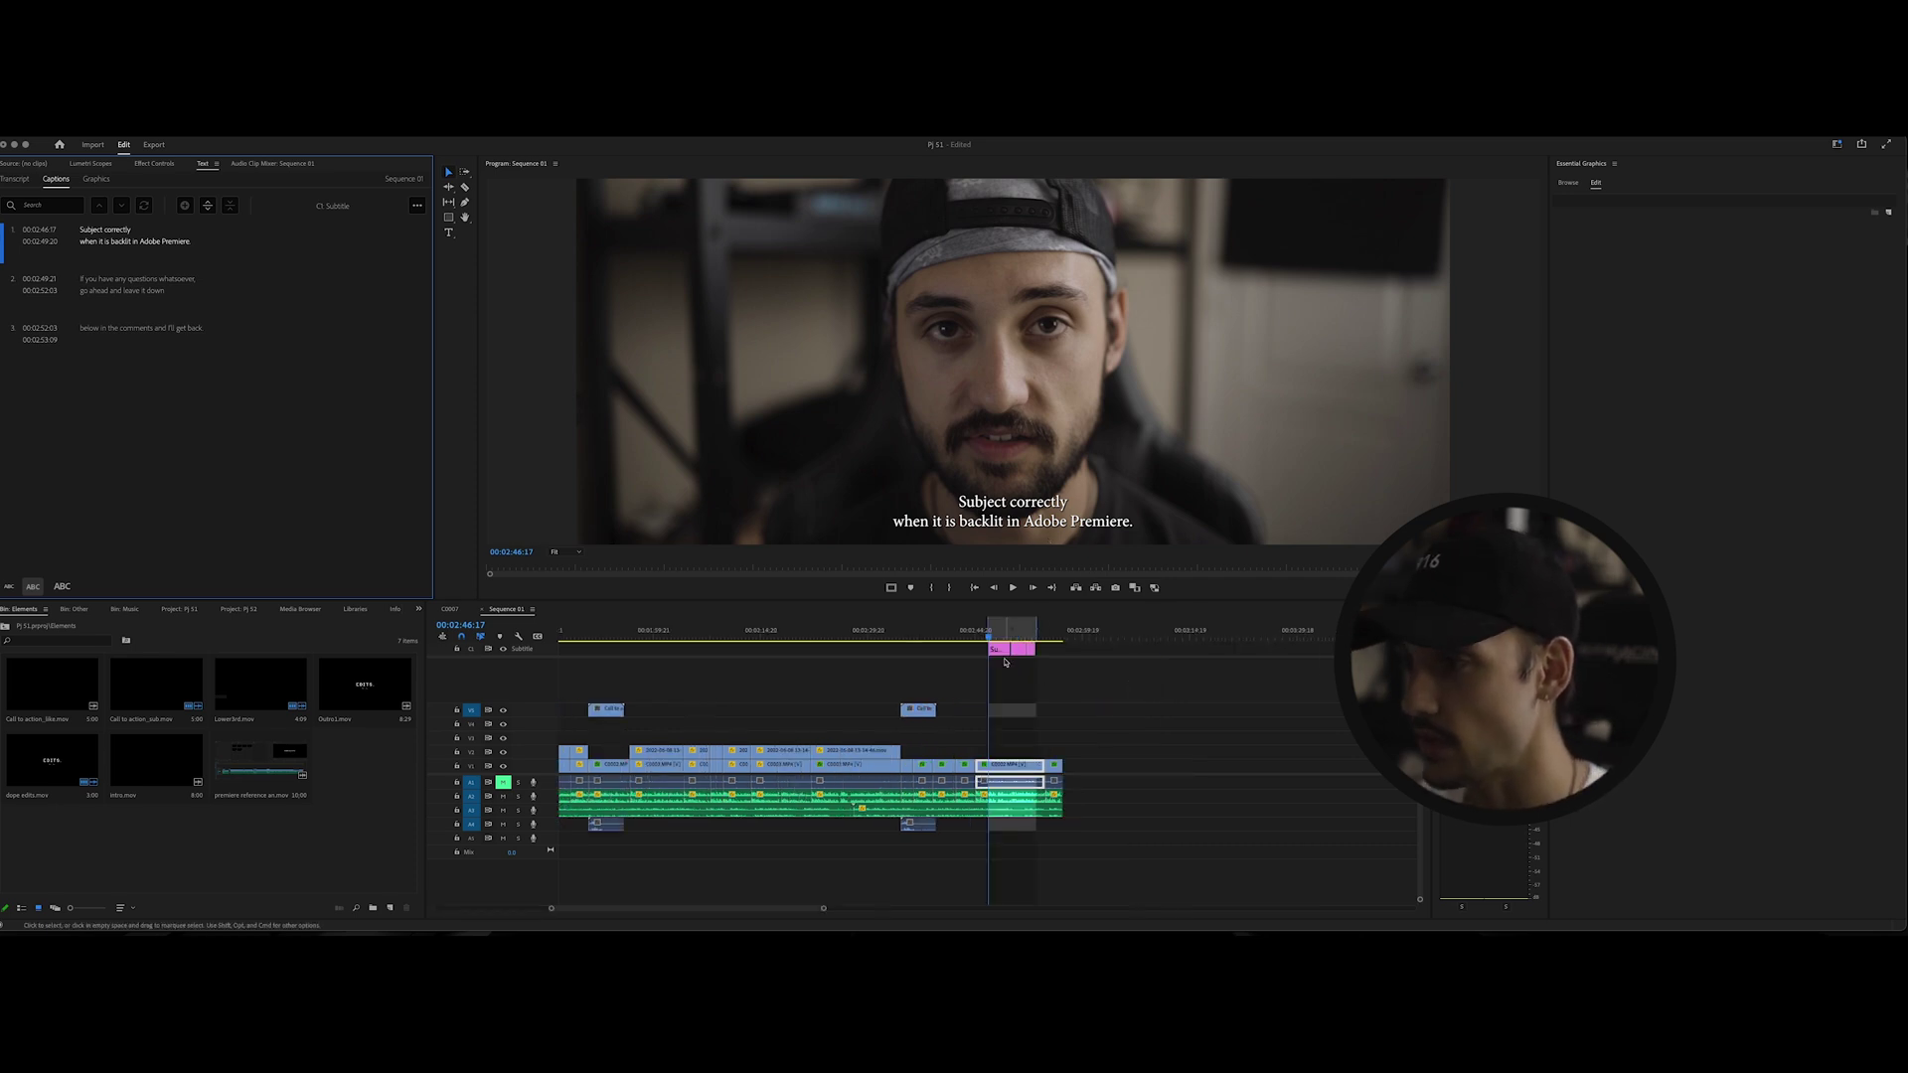
click(1004, 651)
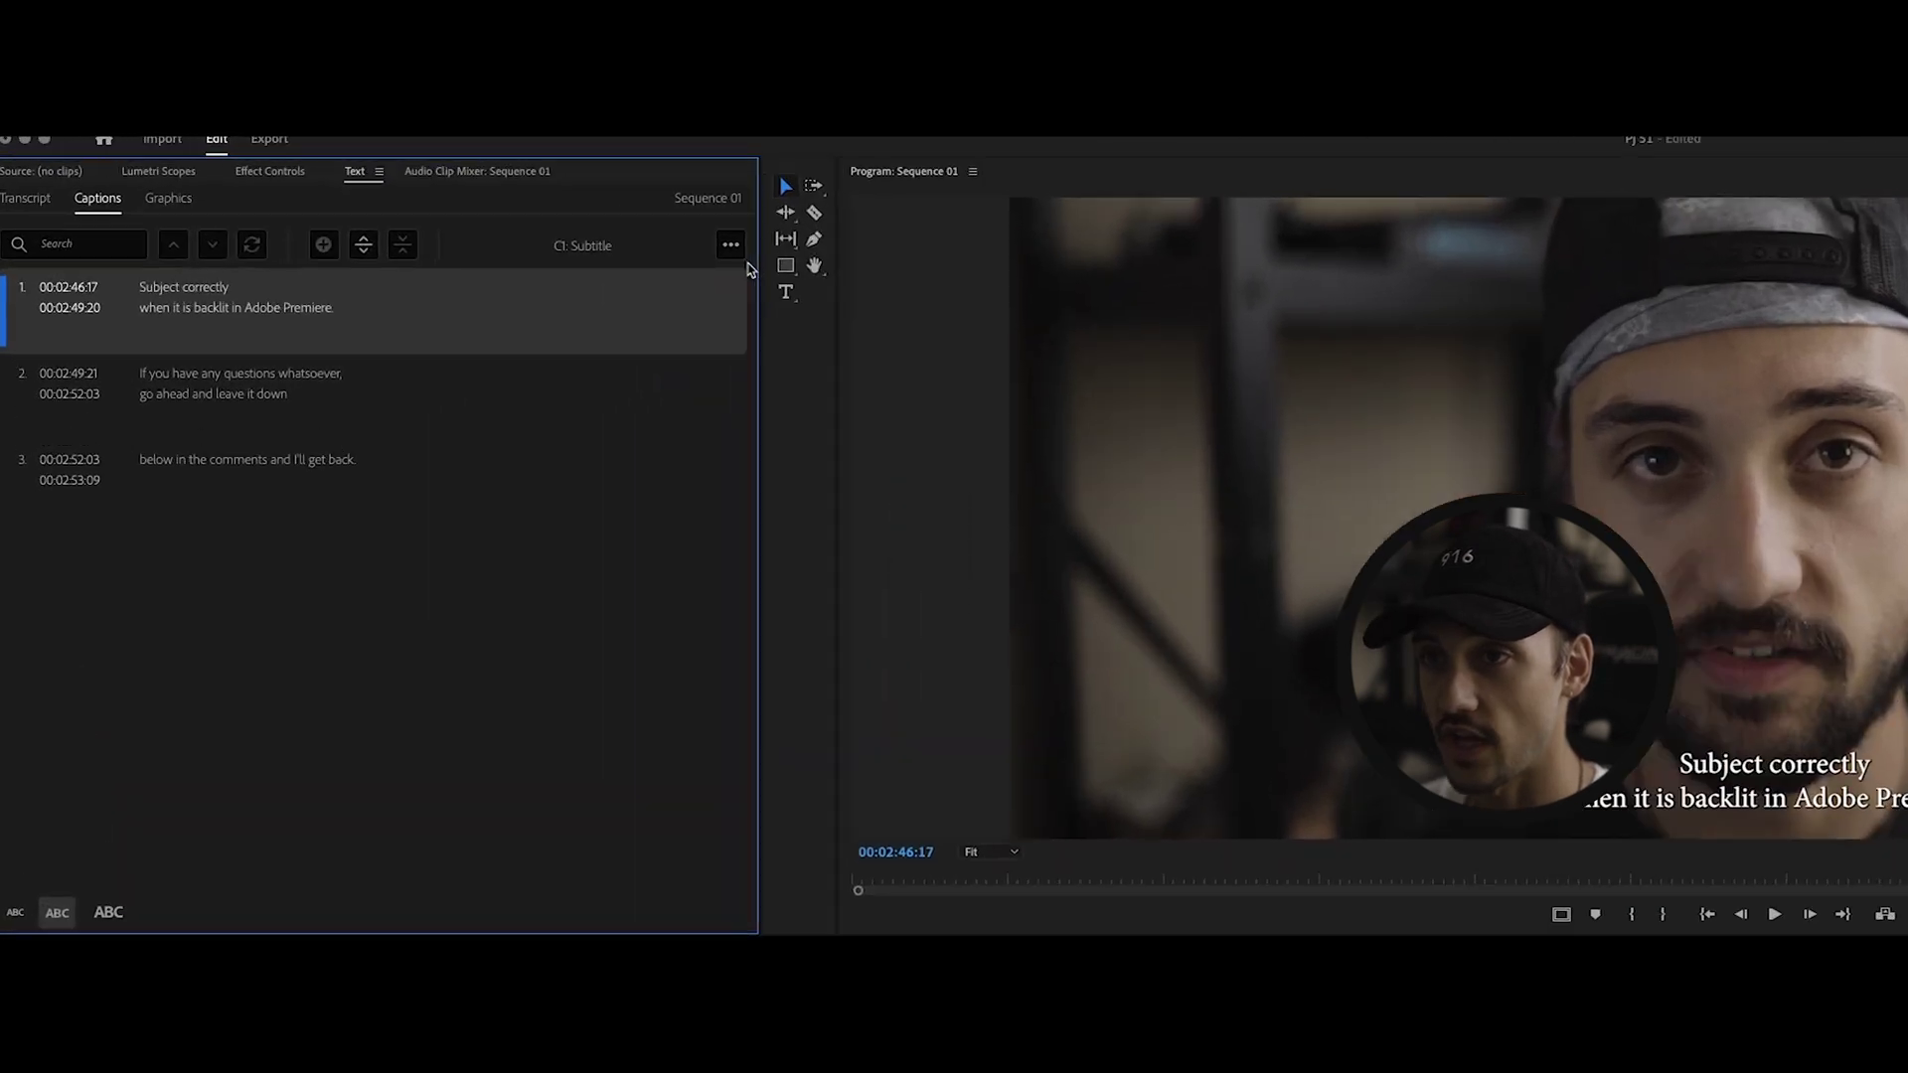
click(417, 205)
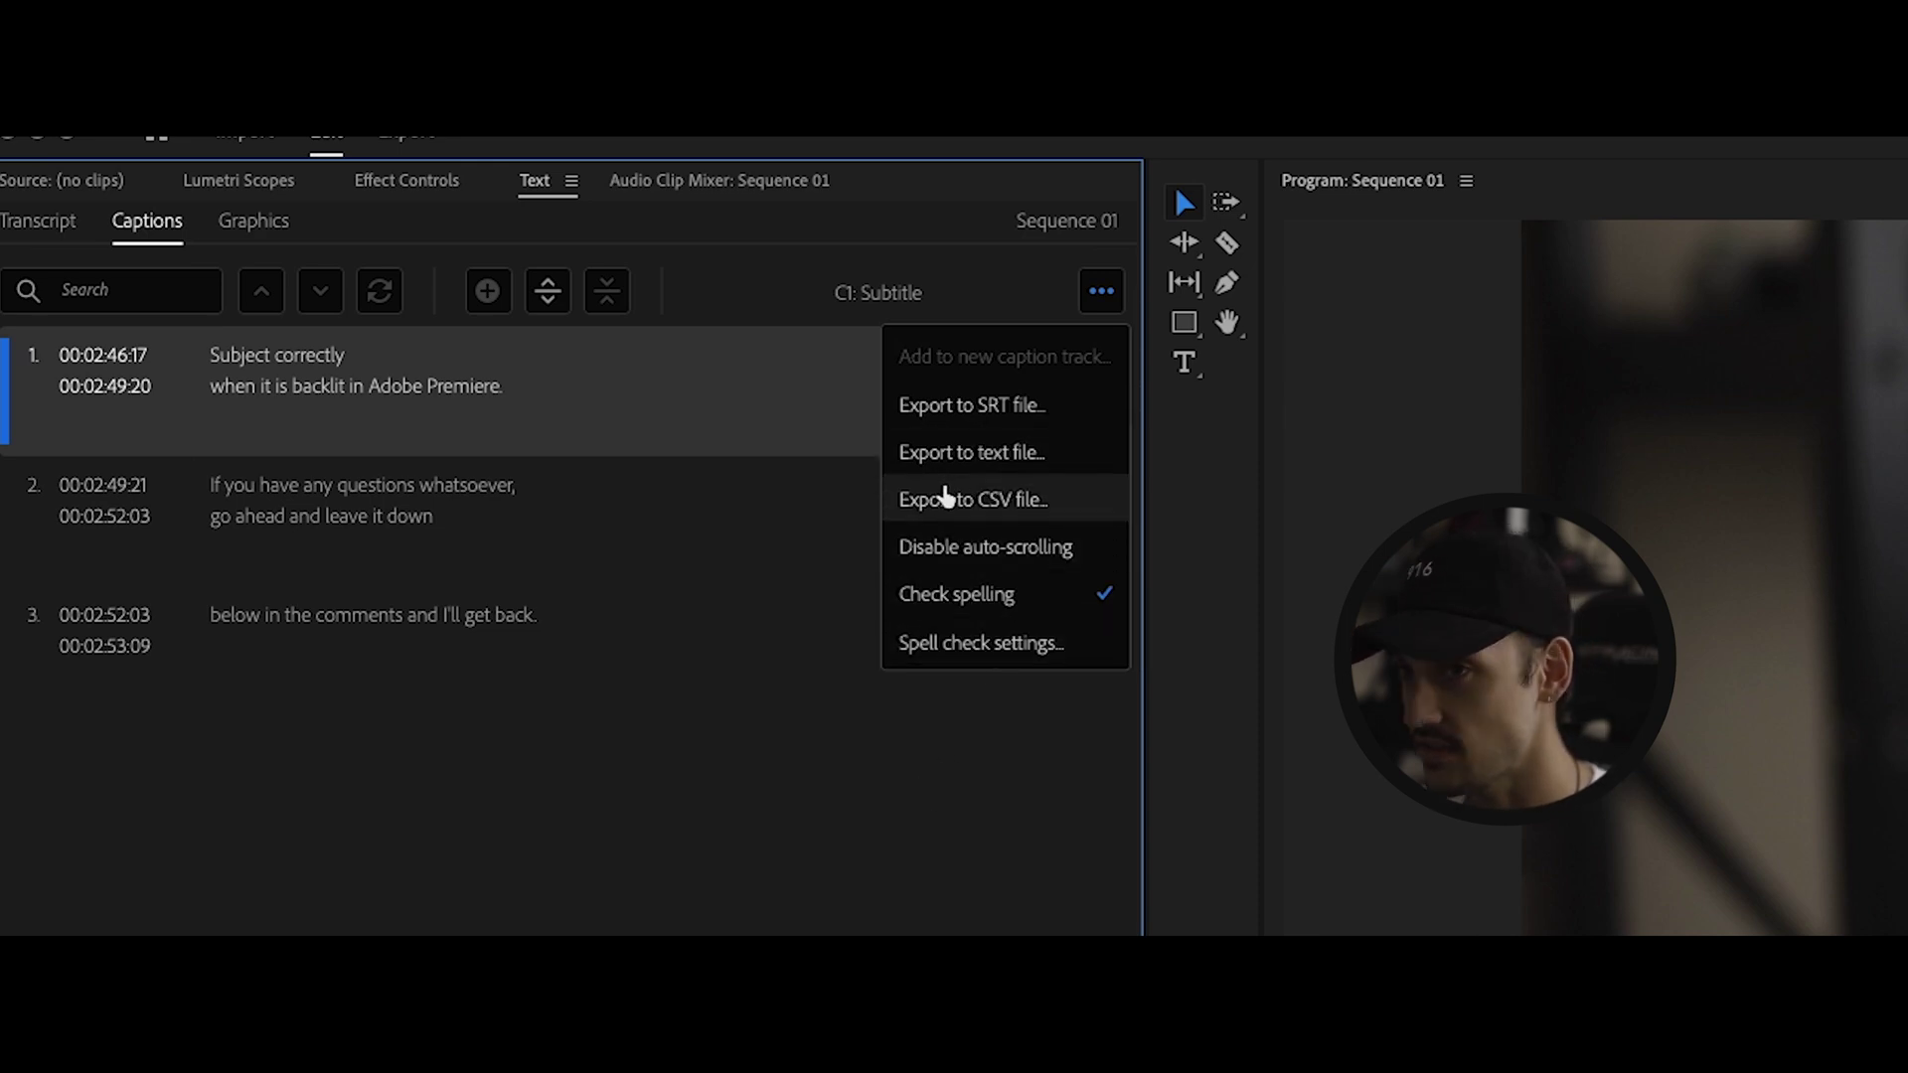
click(999, 730)
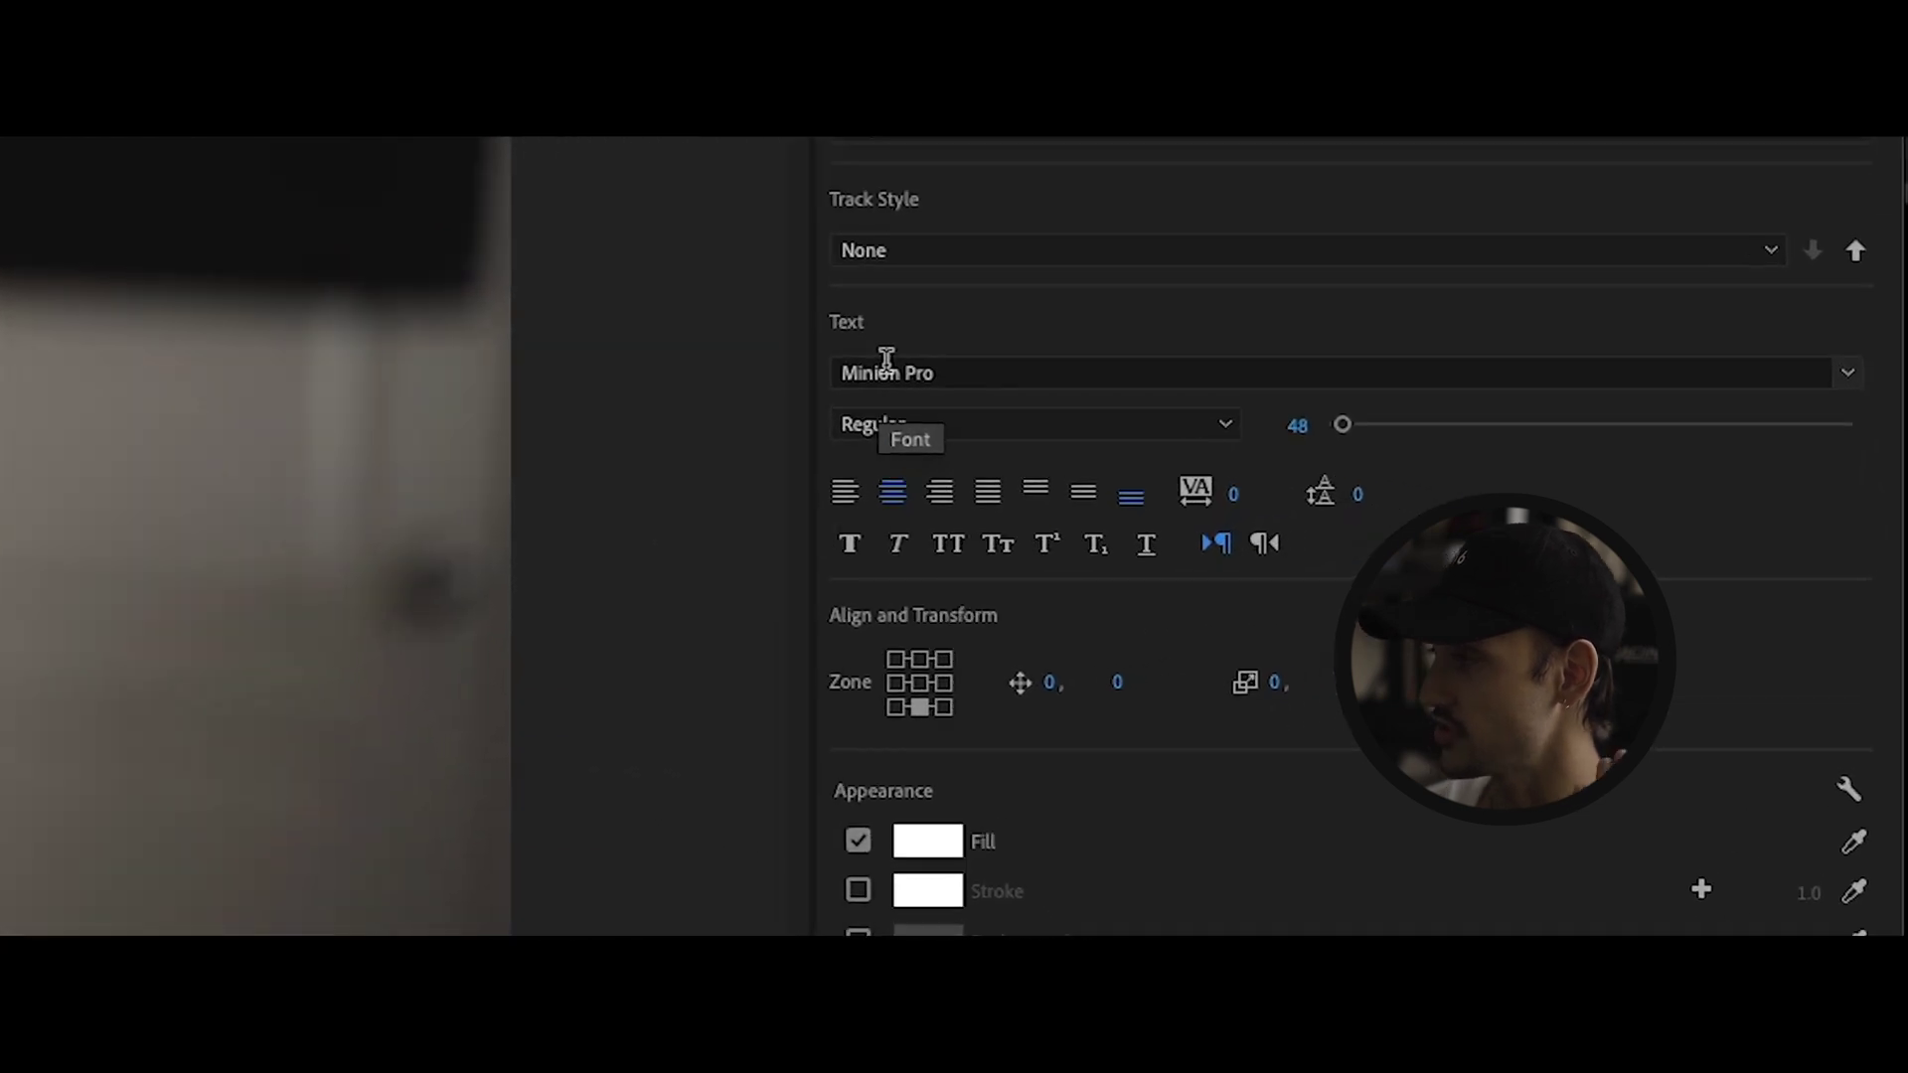
Change the caption font to Geomanist ExtraLight and turn off the shadow.
click(890, 372)
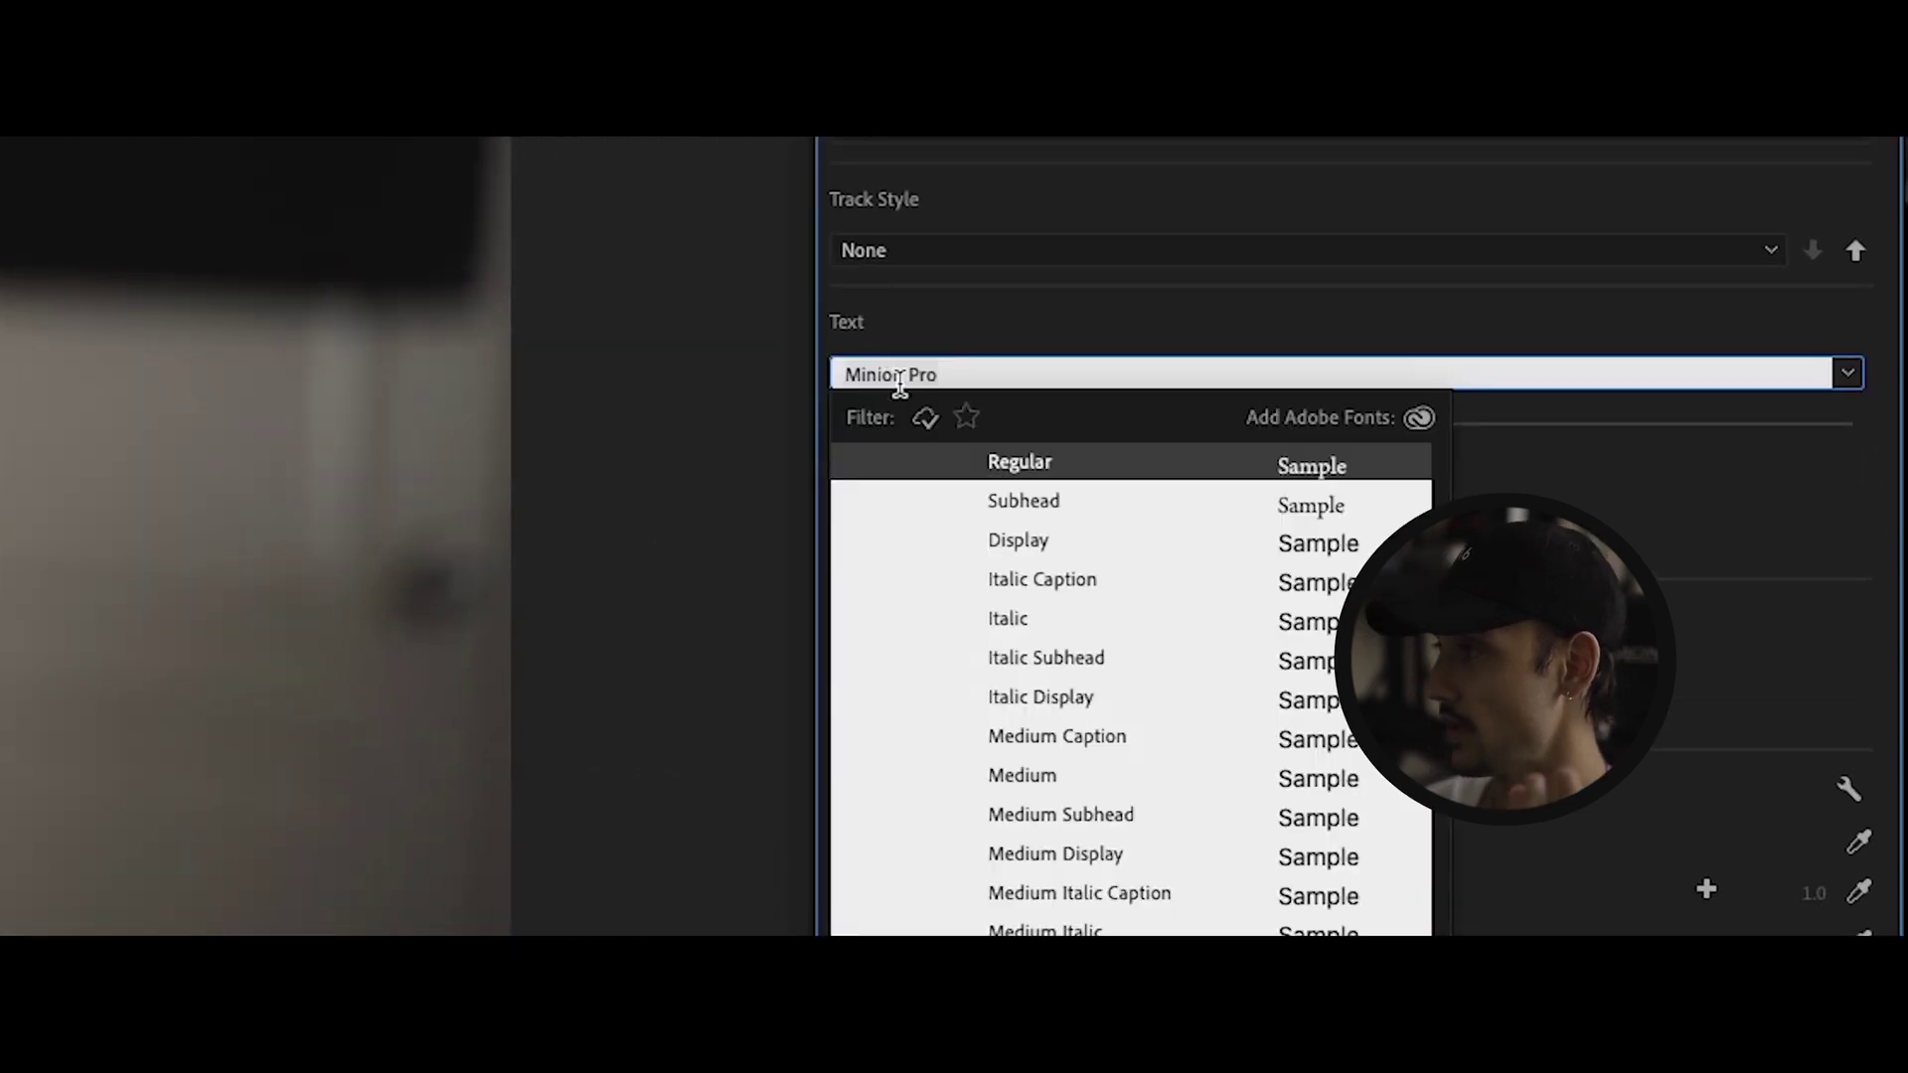
click(1020, 553)
text(geo)
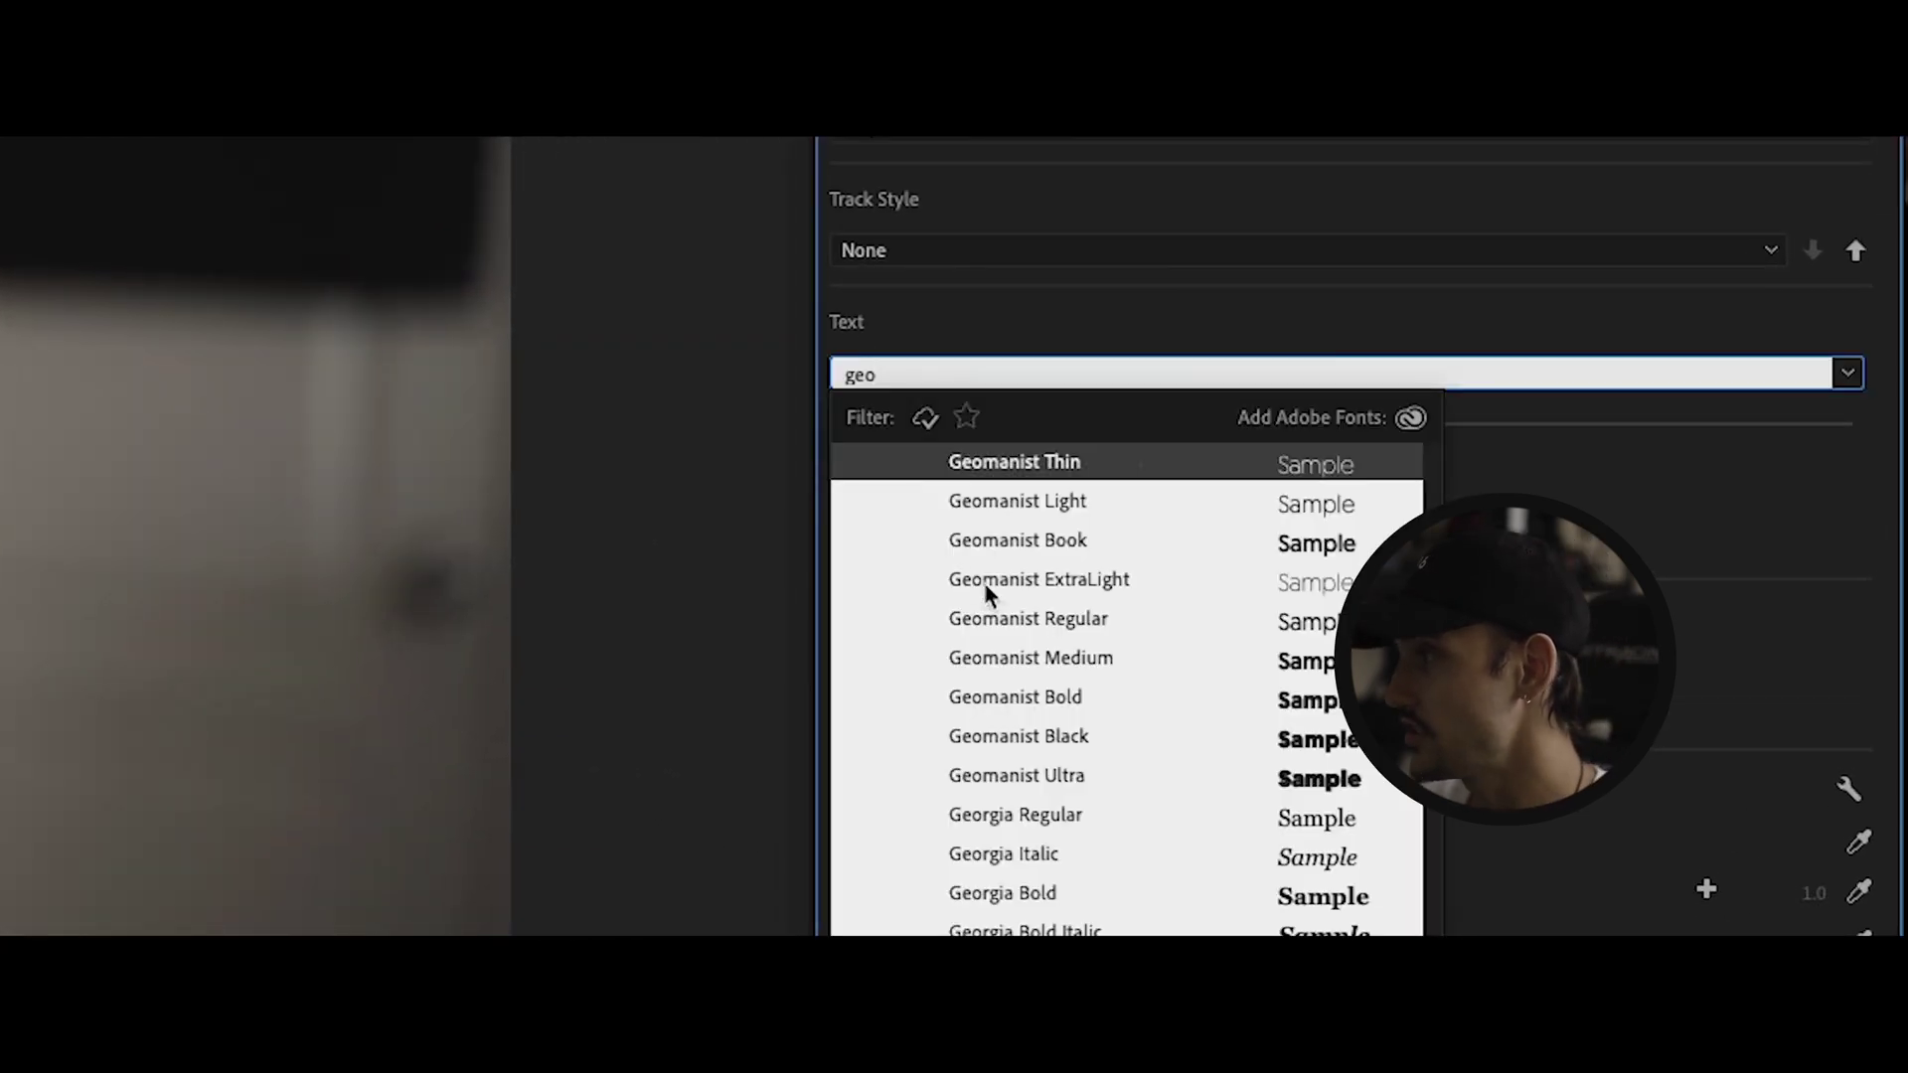
click(984, 583)
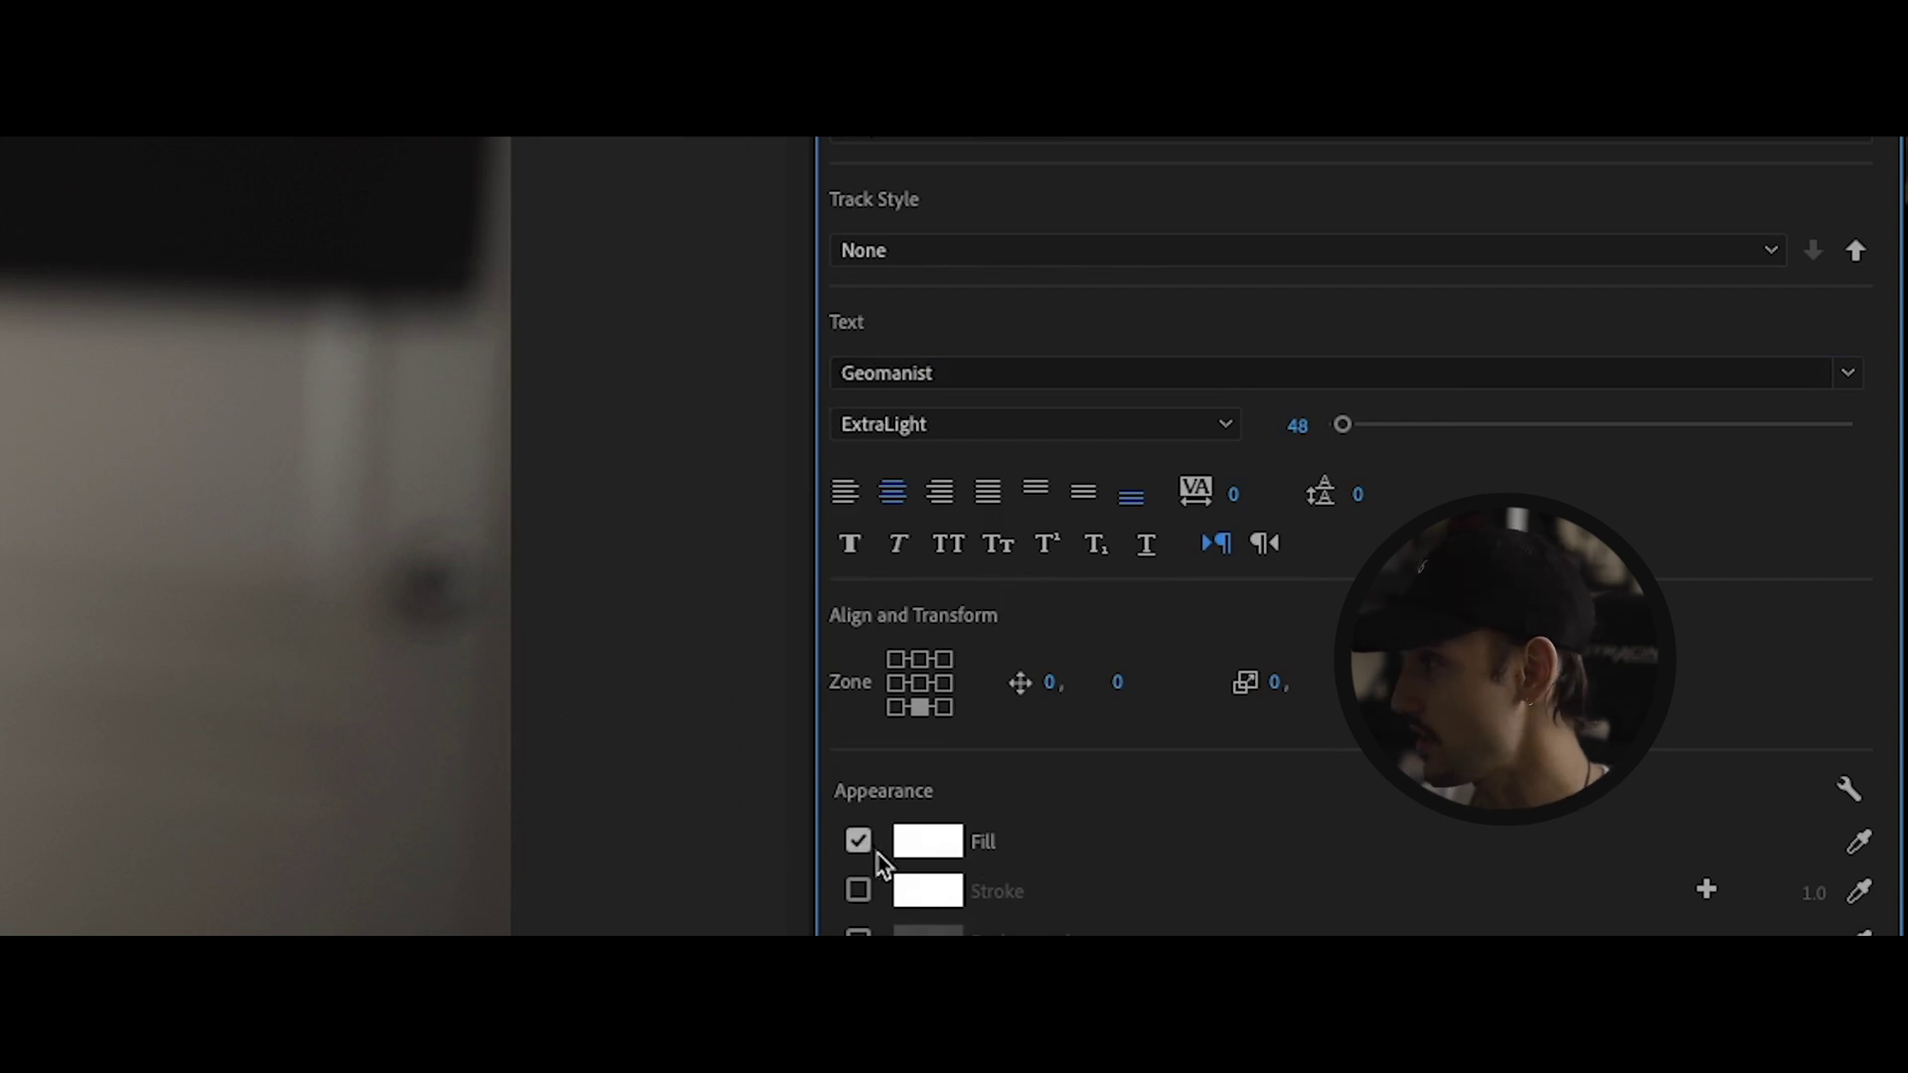
click(859, 918)
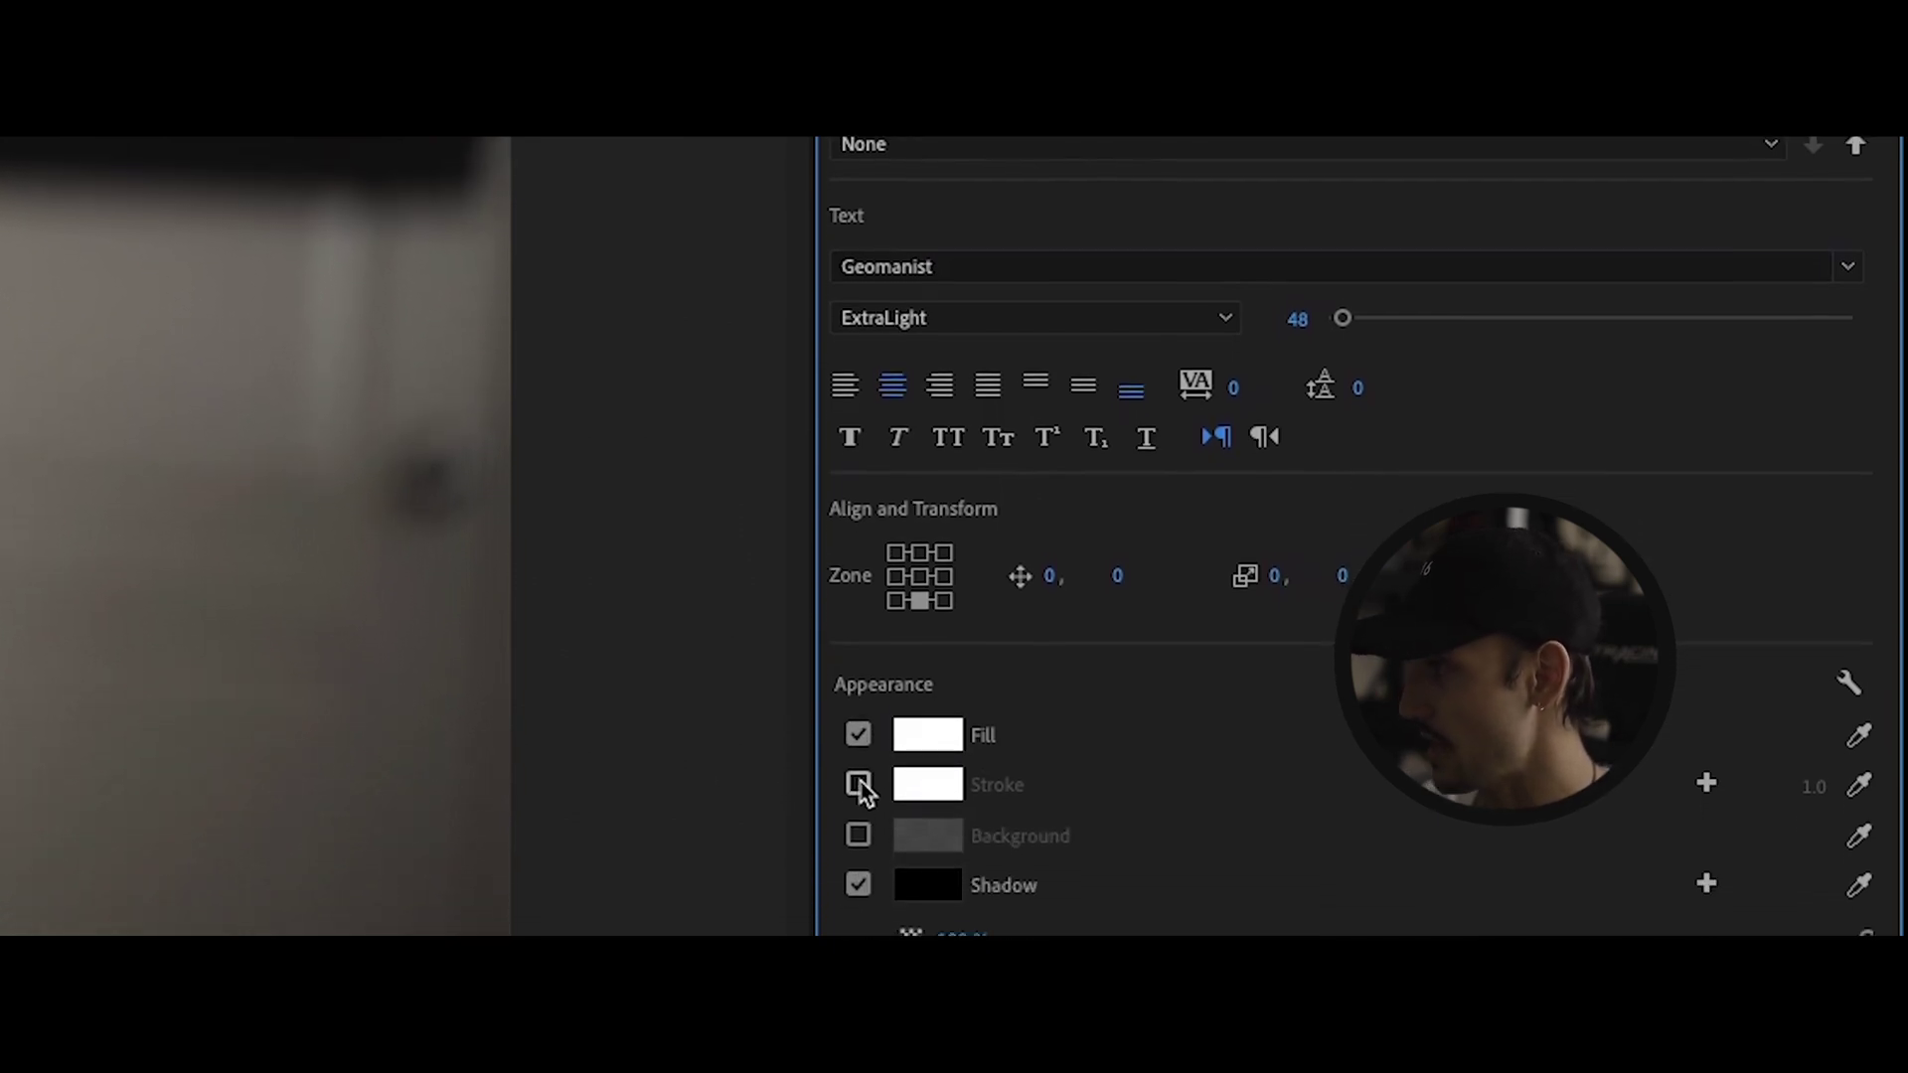
click(858, 919)
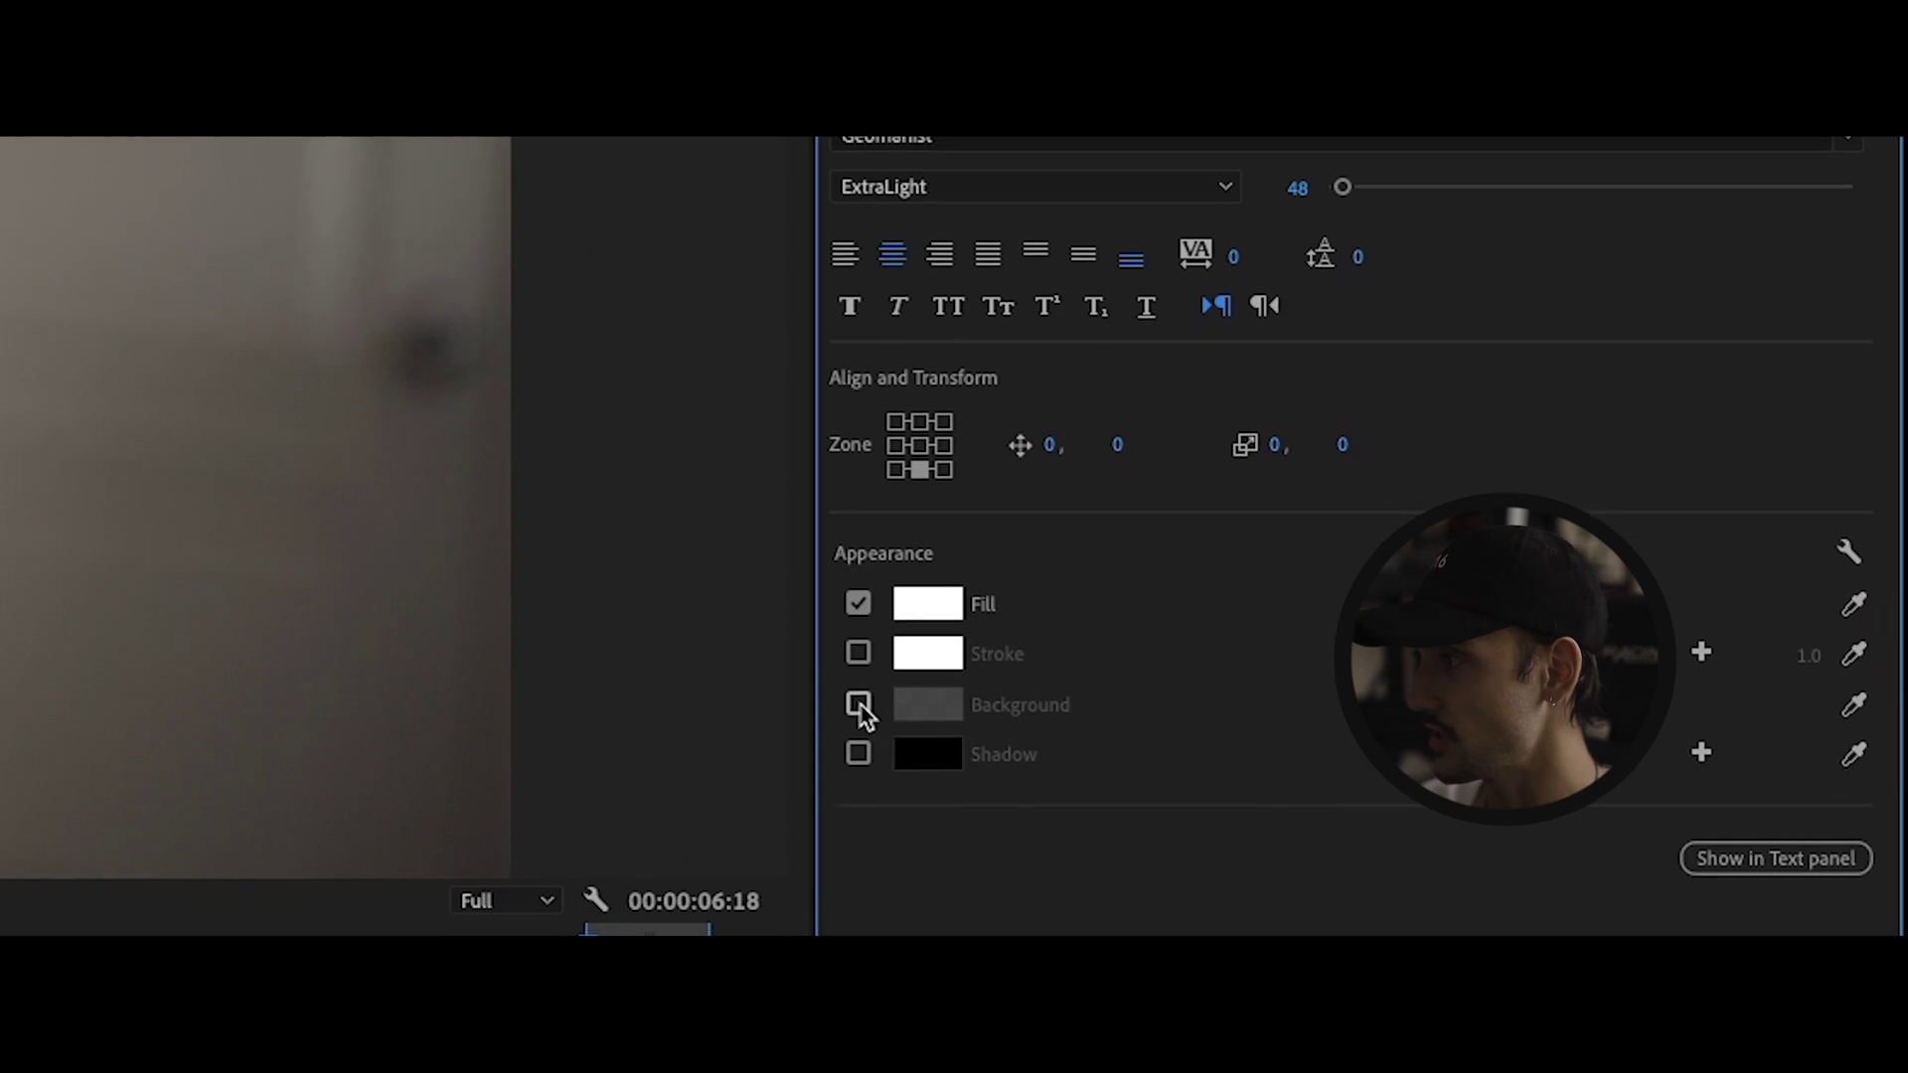
Add a 100% opaque black background box with larger padding and corner radius 7.
click(859, 737)
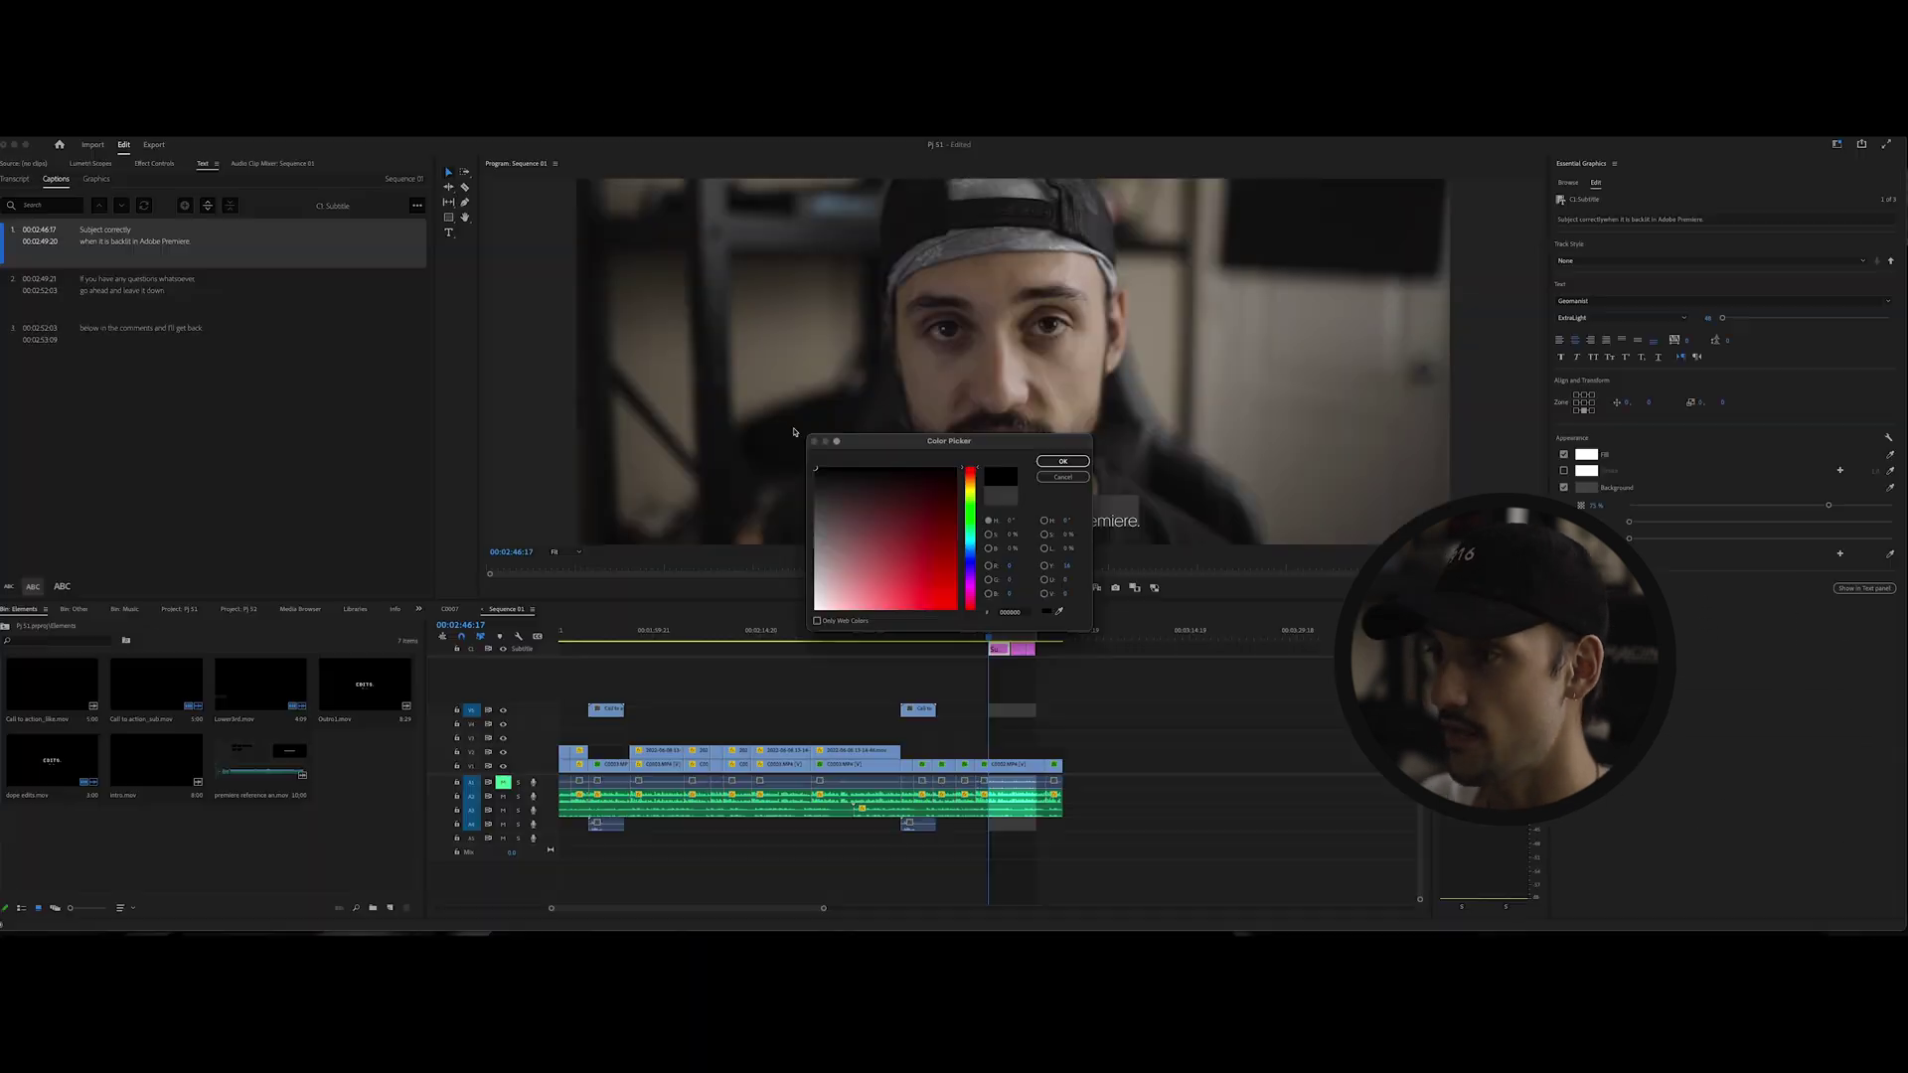
key(Return)
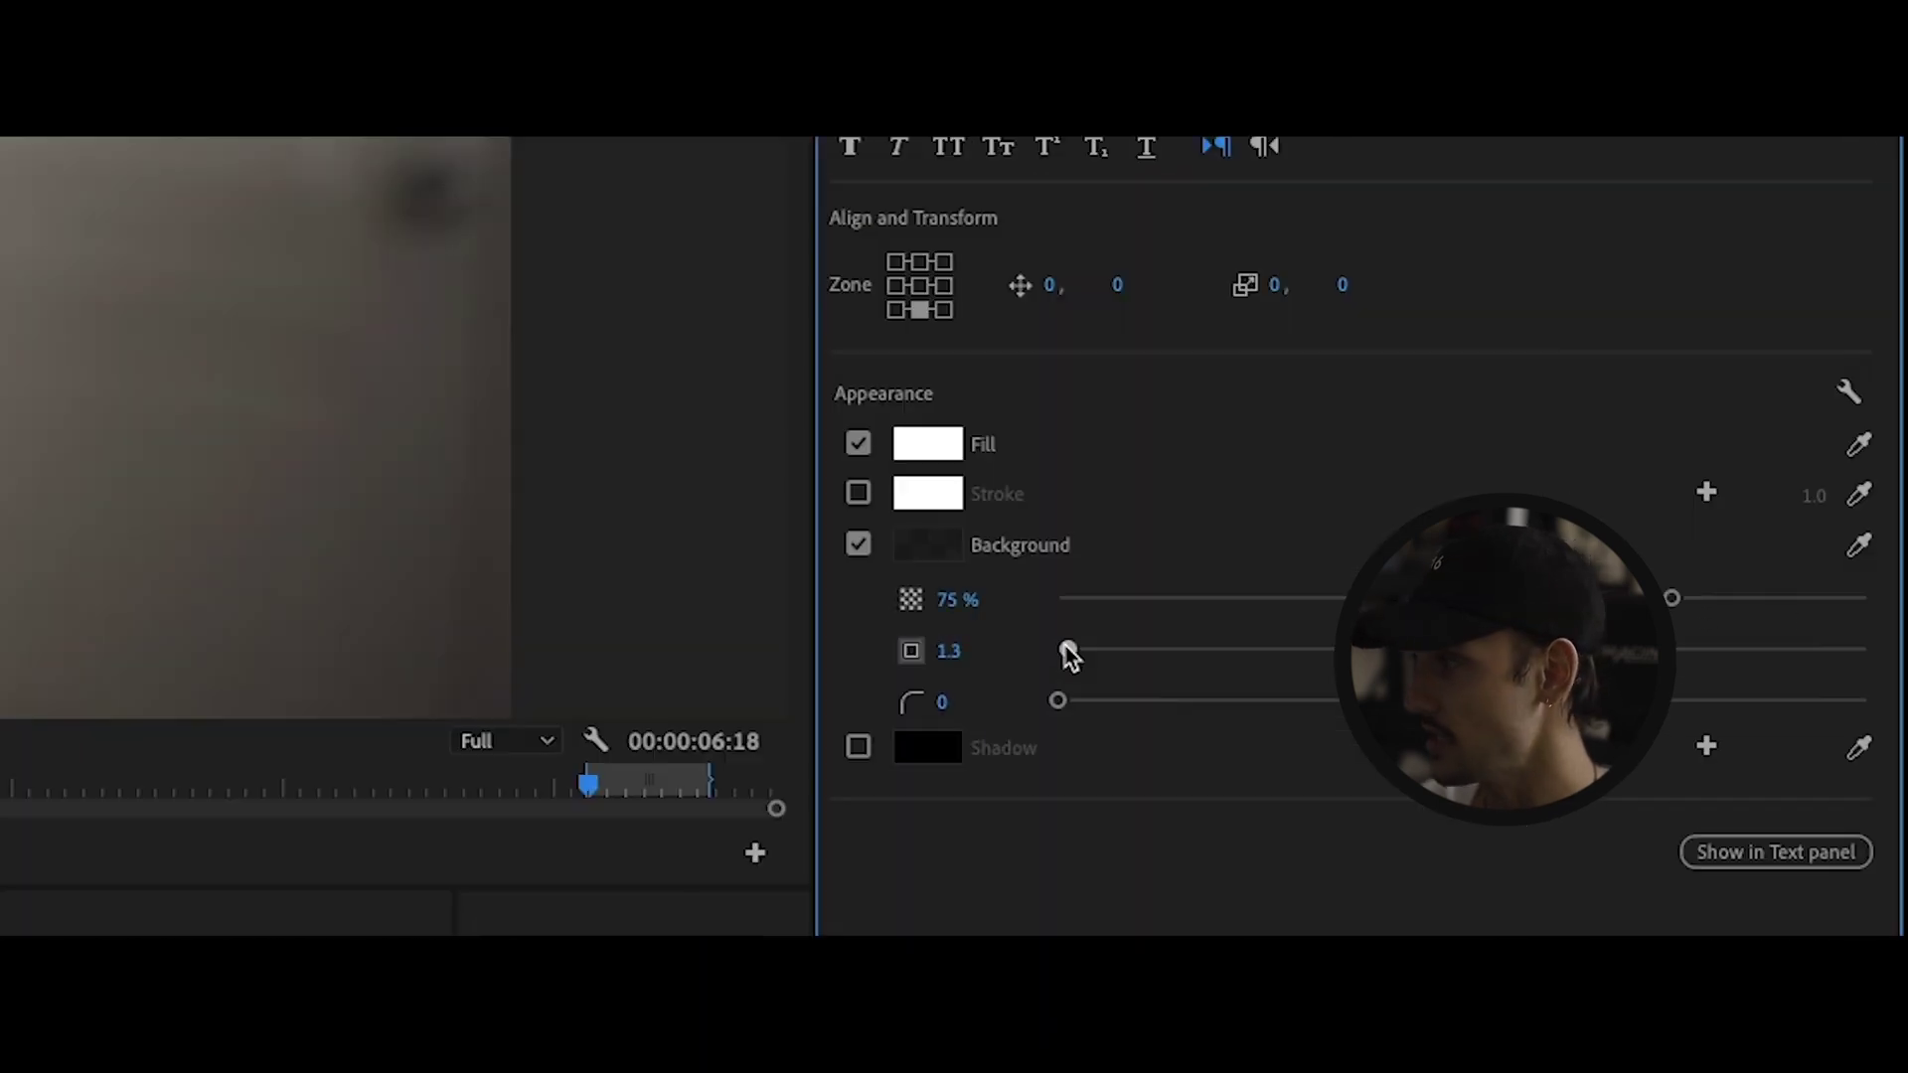
drag(1064, 652, 1104, 656)
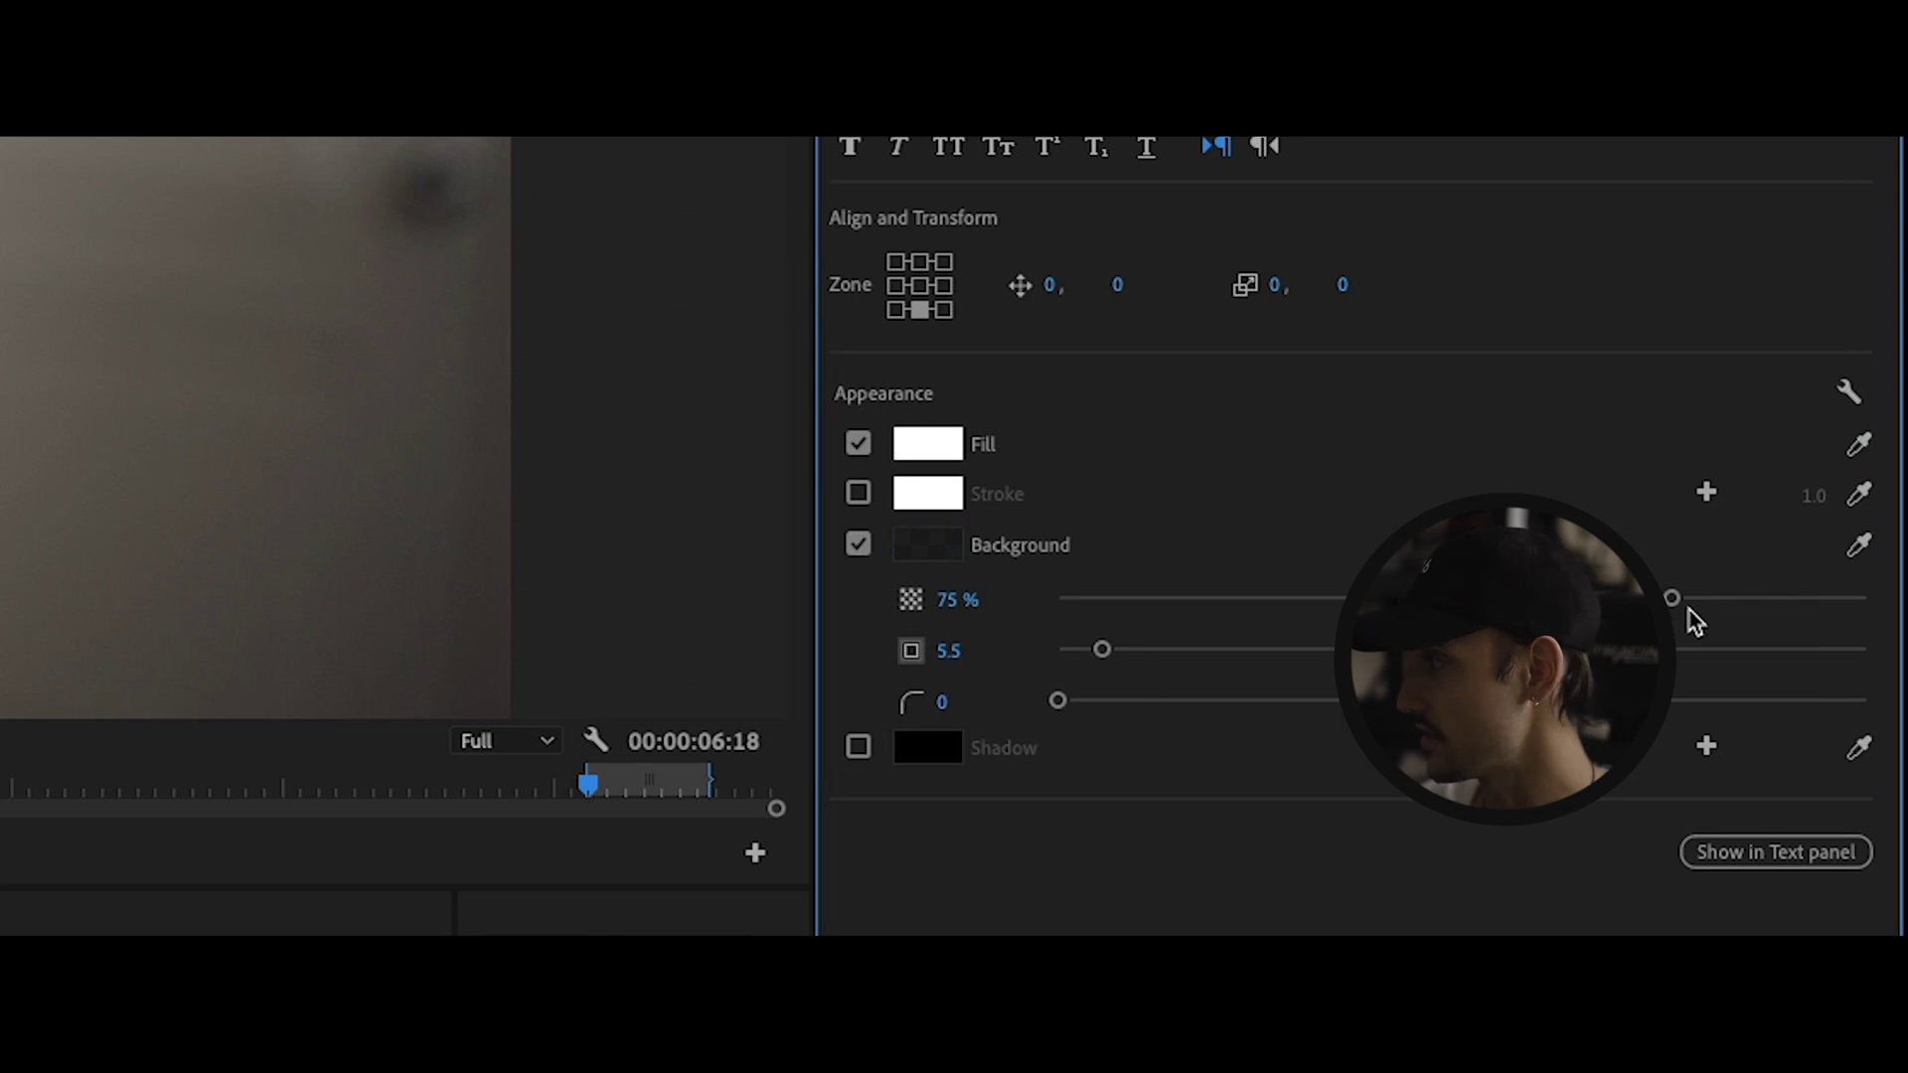
drag(1672, 598, 1878, 606)
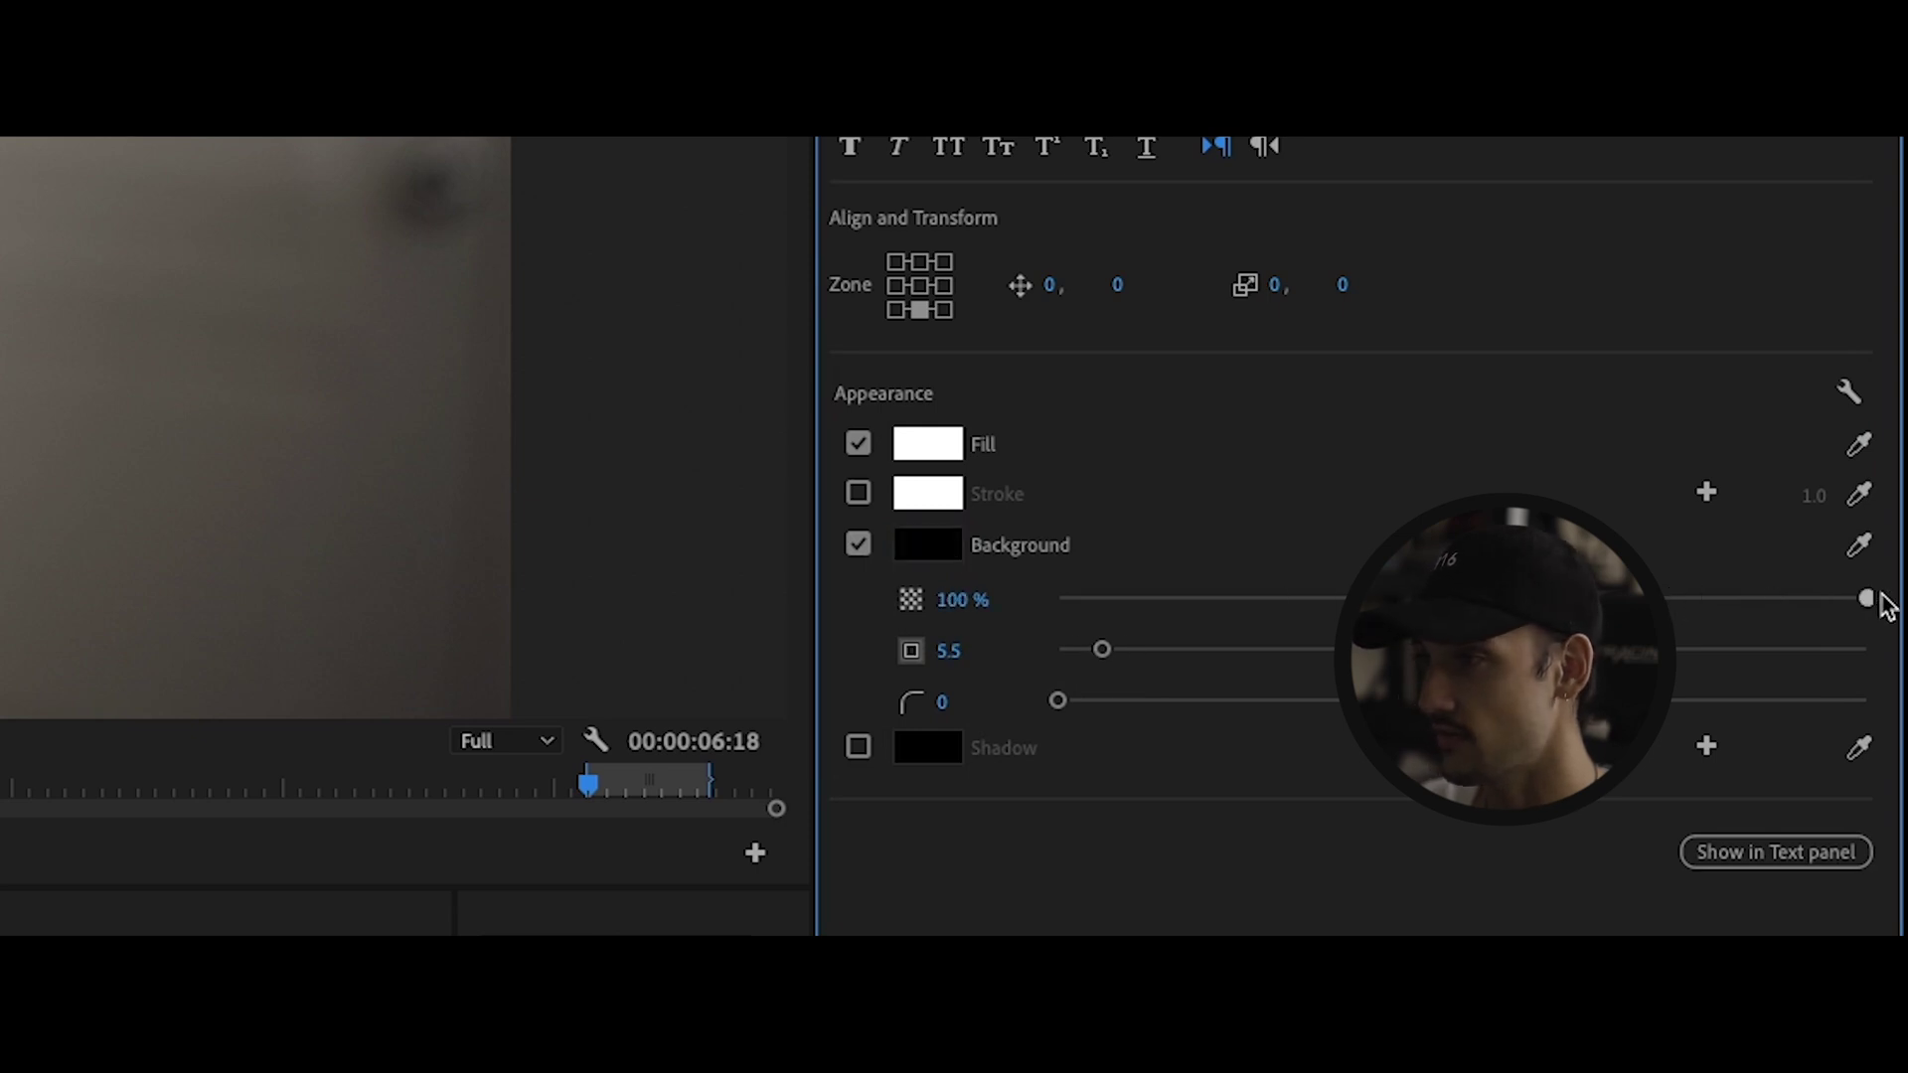
drag(1103, 651, 1181, 651)
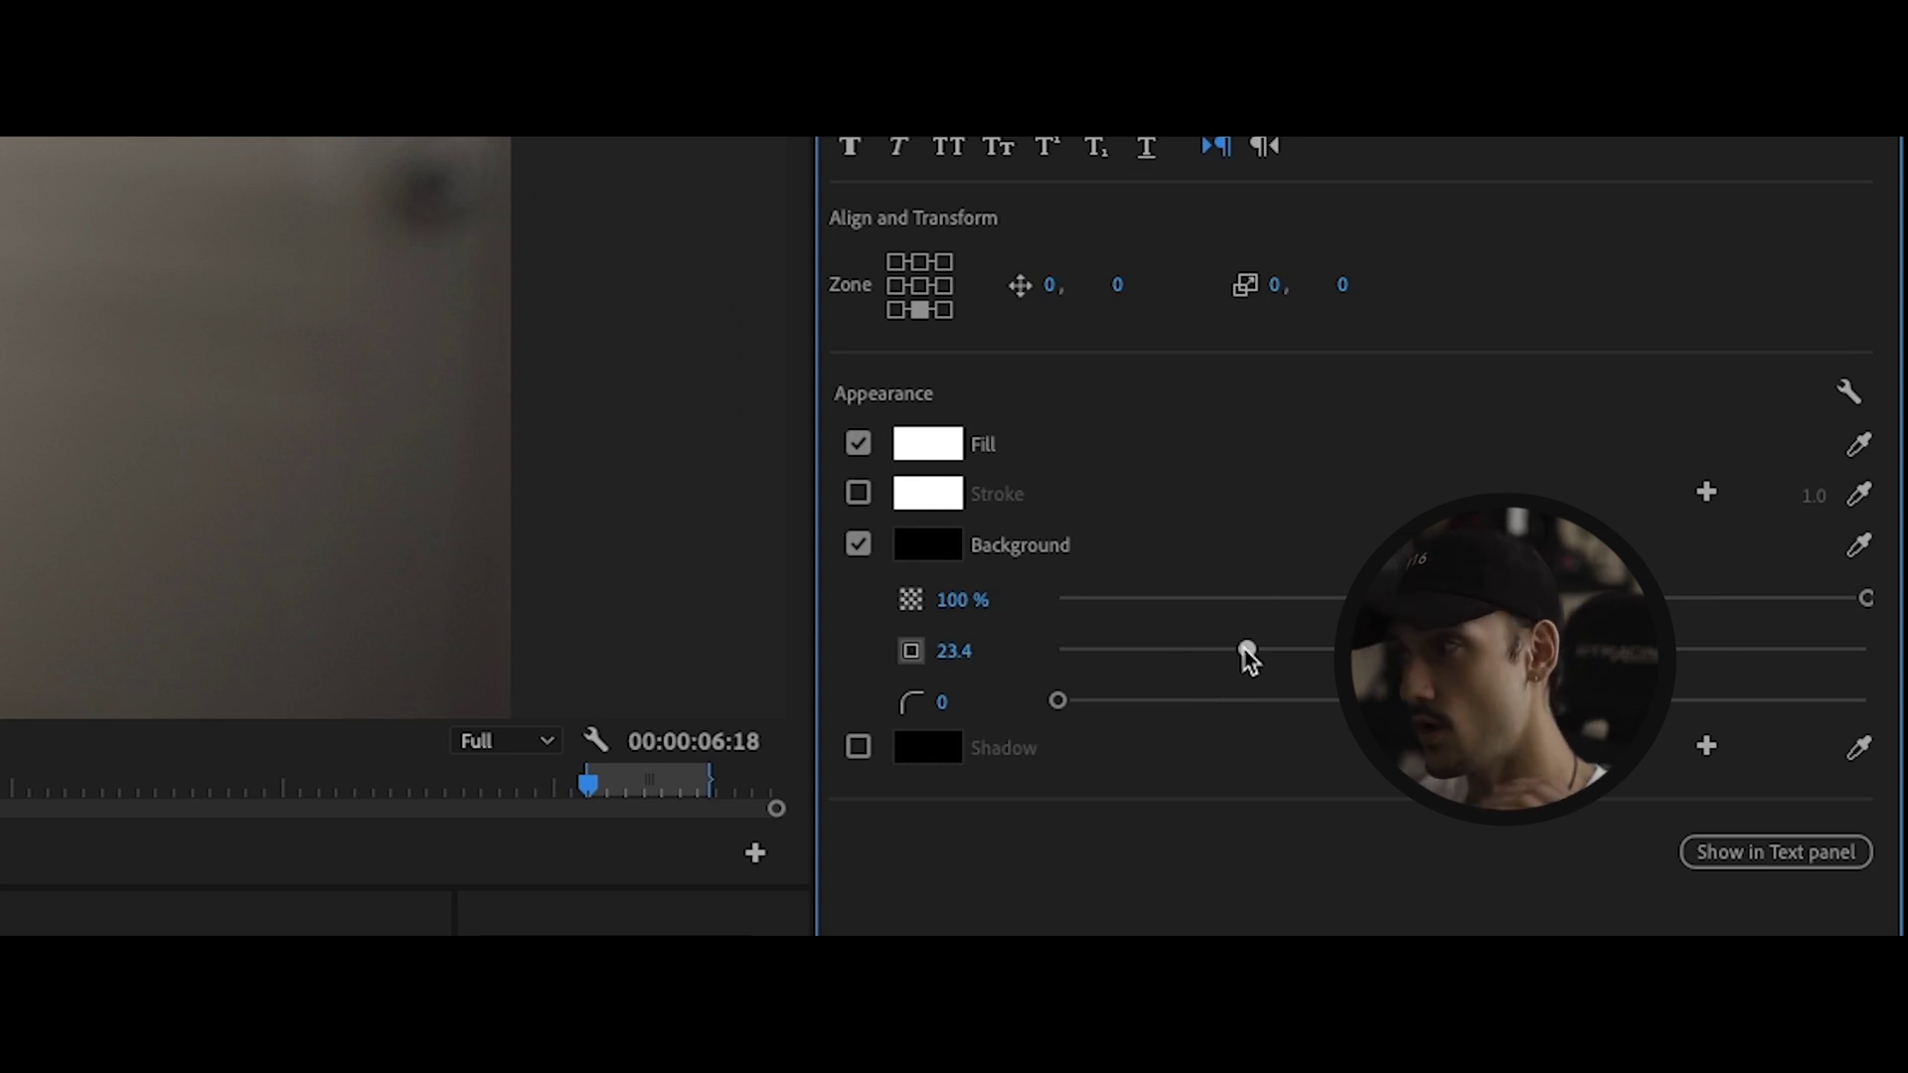
drag(1250, 652, 1308, 650)
drag(1059, 699, 1254, 703)
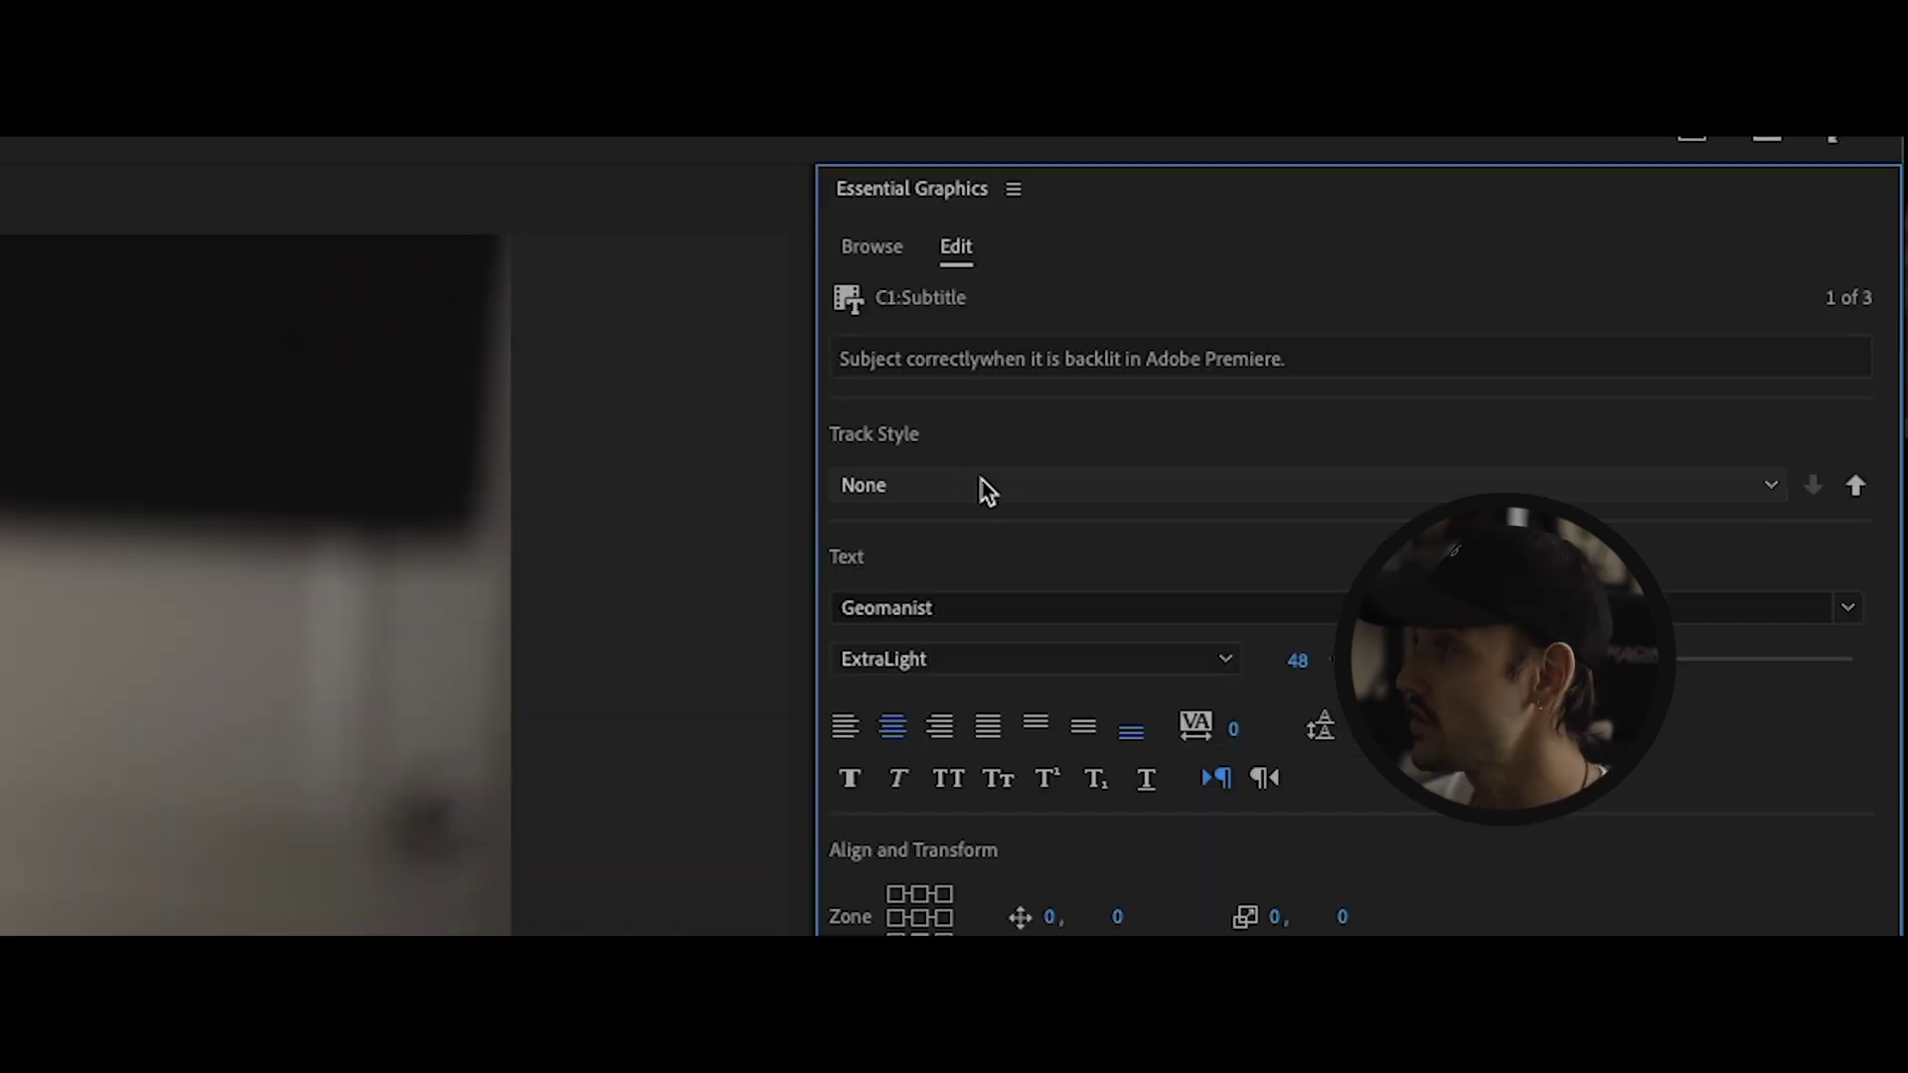
Save the caption look as track style Style1 and check it on captions 2 and 3.
click(1587, 261)
click(924, 523)
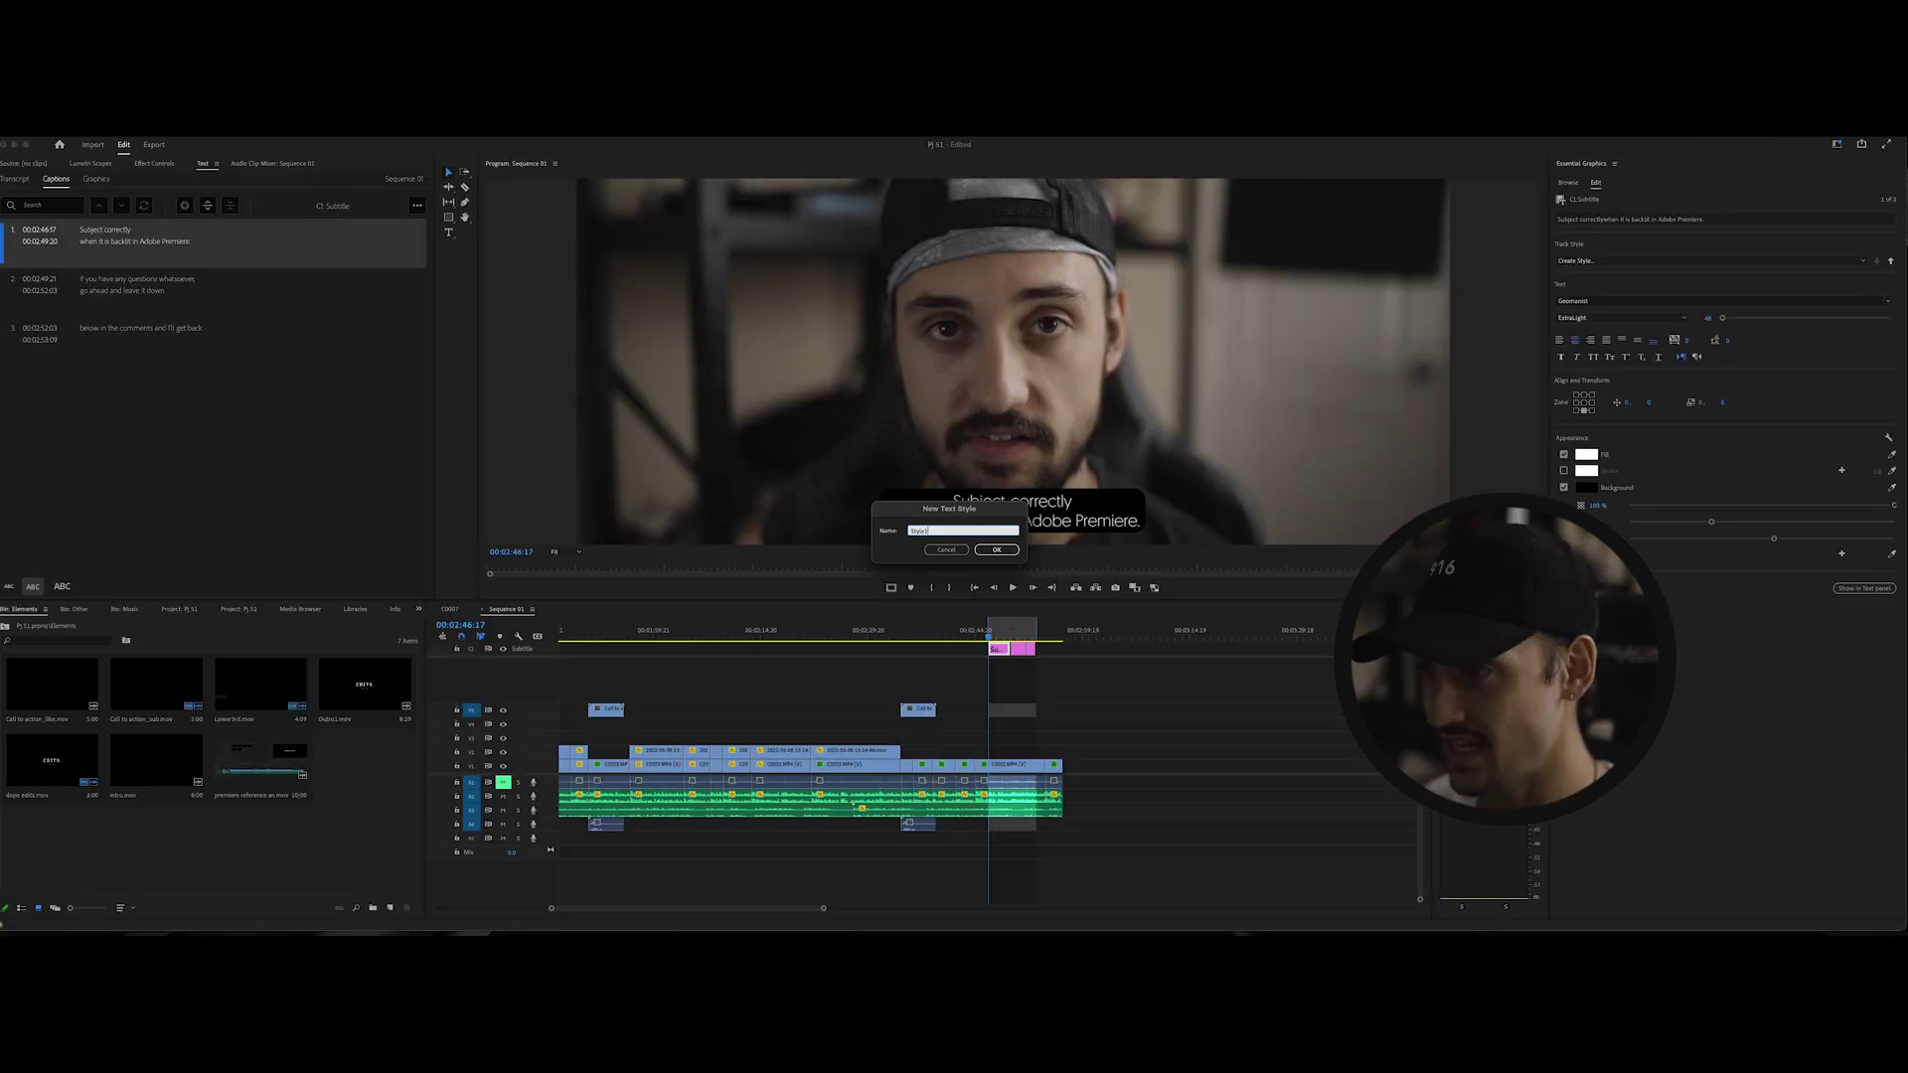
key(Return)
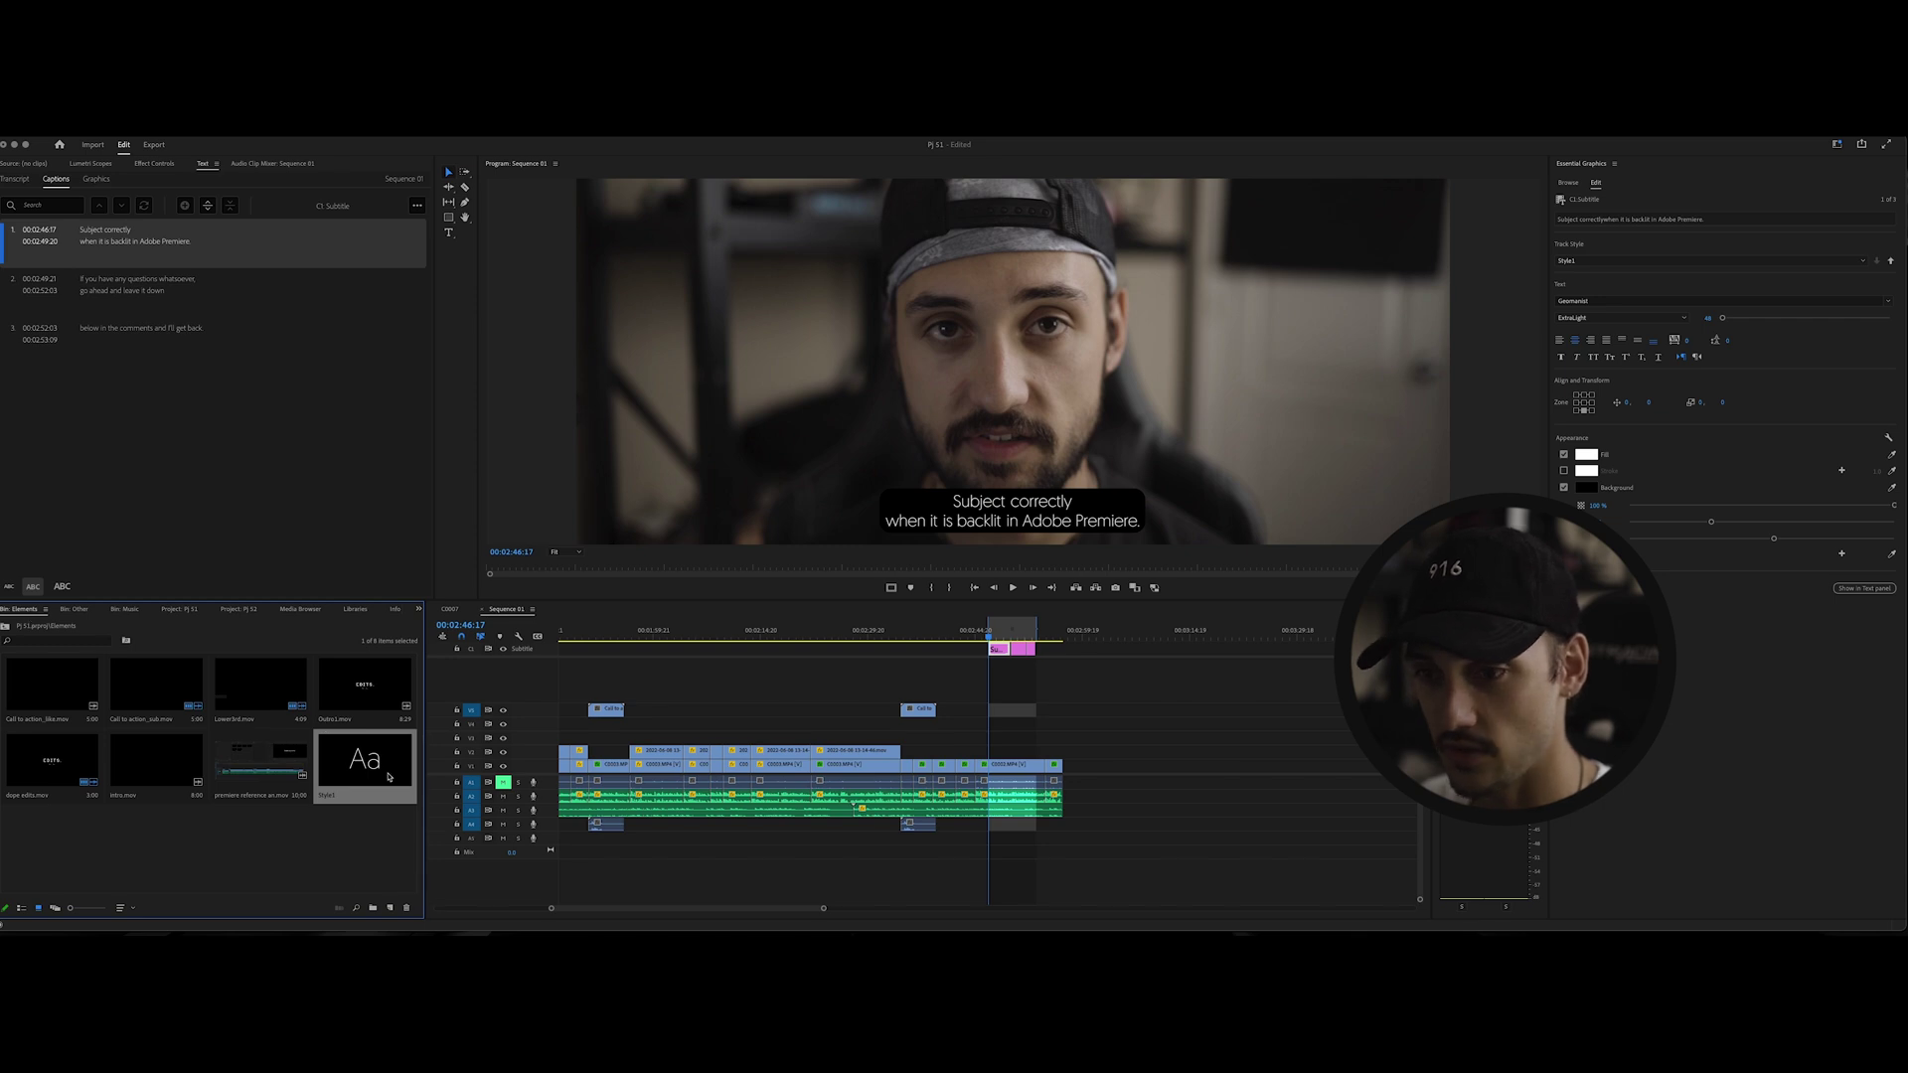
click(139, 285)
click(1011, 642)
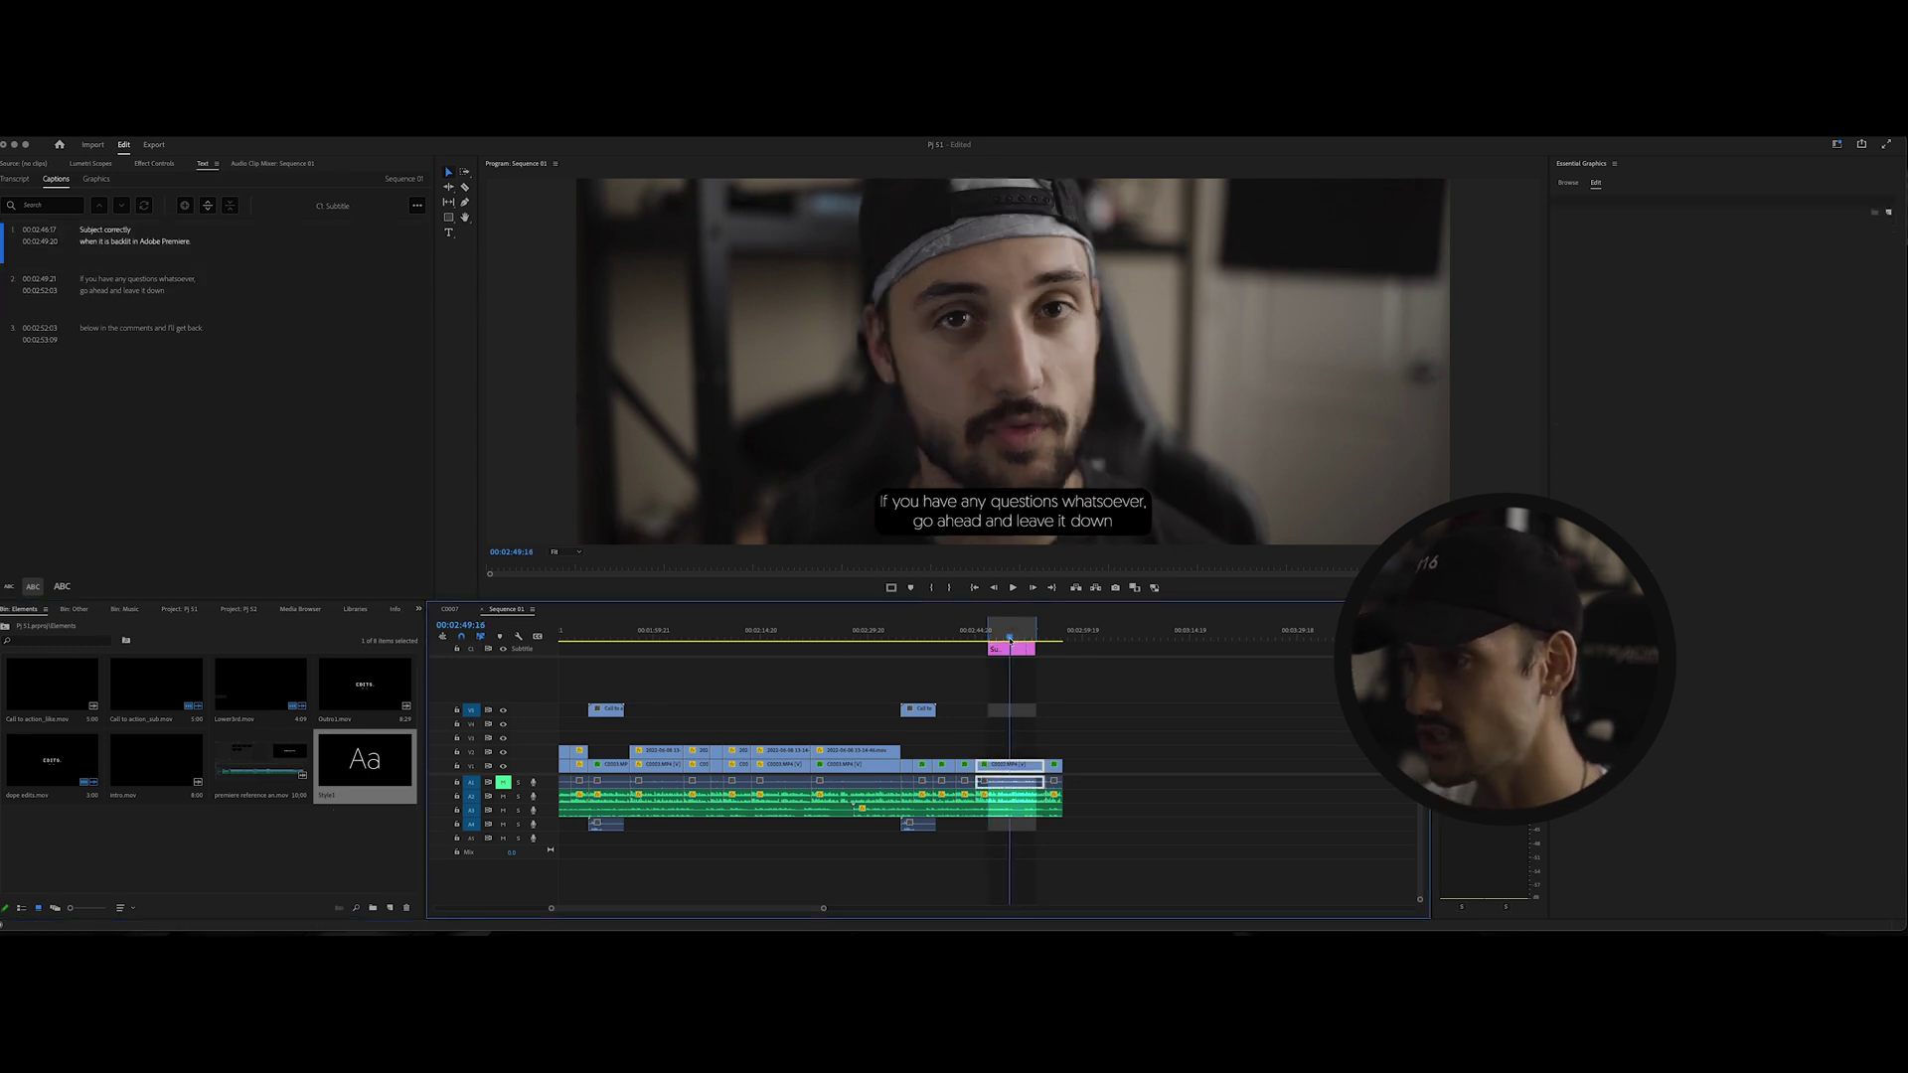